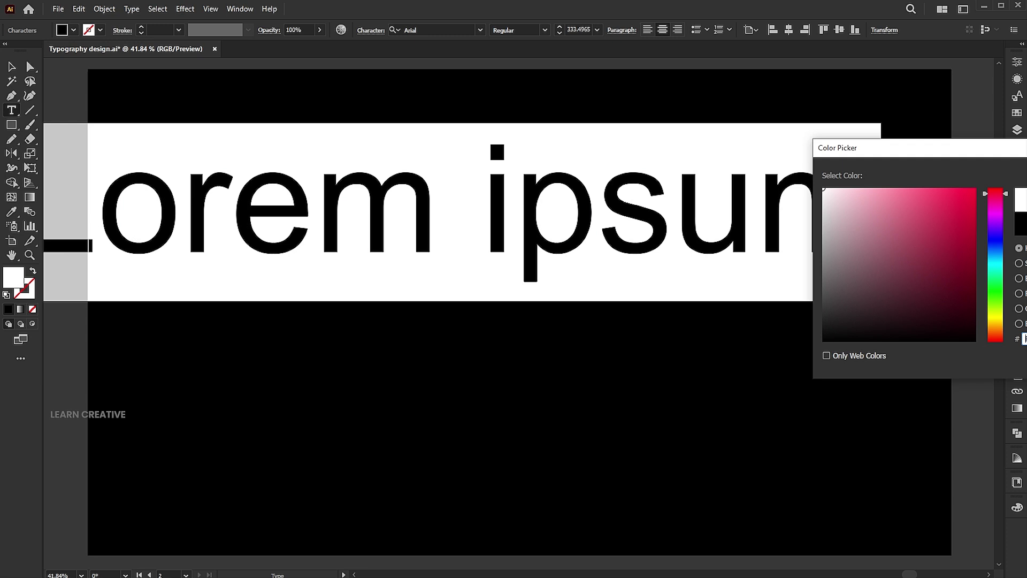
Shrink the placeholder text and replace its words with 'everyone'
click(12, 67)
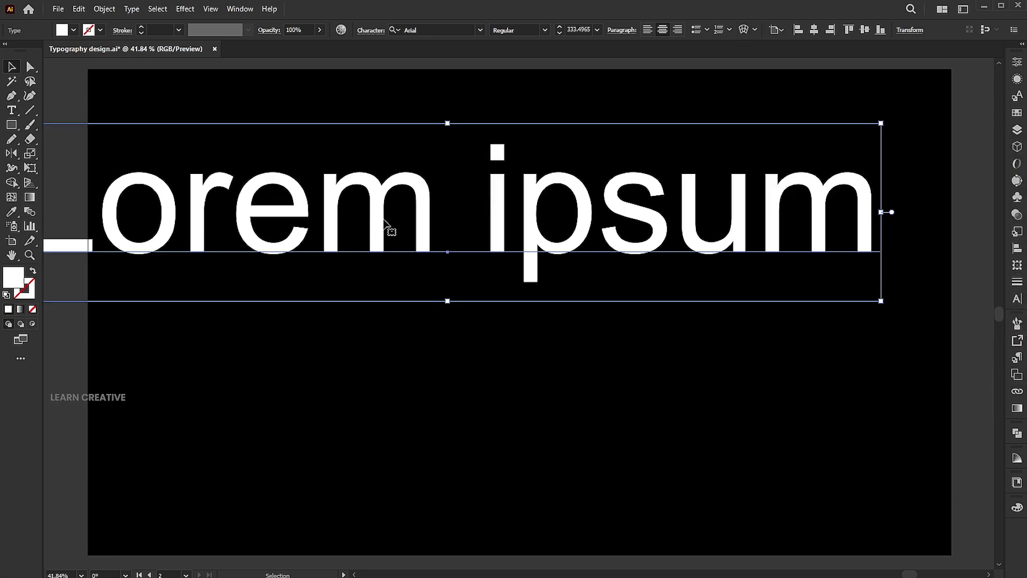
drag(557, 150, 545, 183)
double_click(498, 230)
key(ctrl+a)
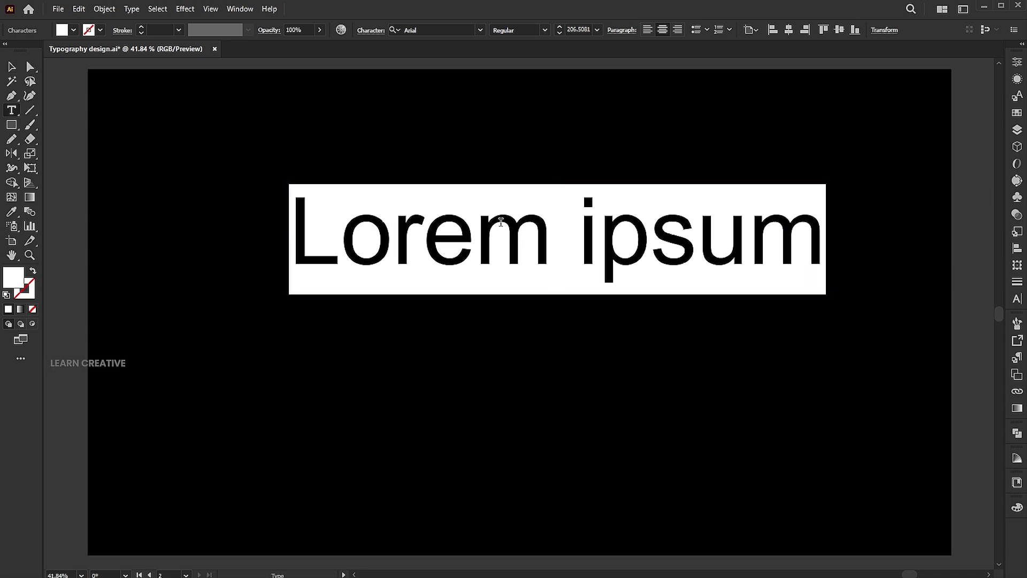
text(e)
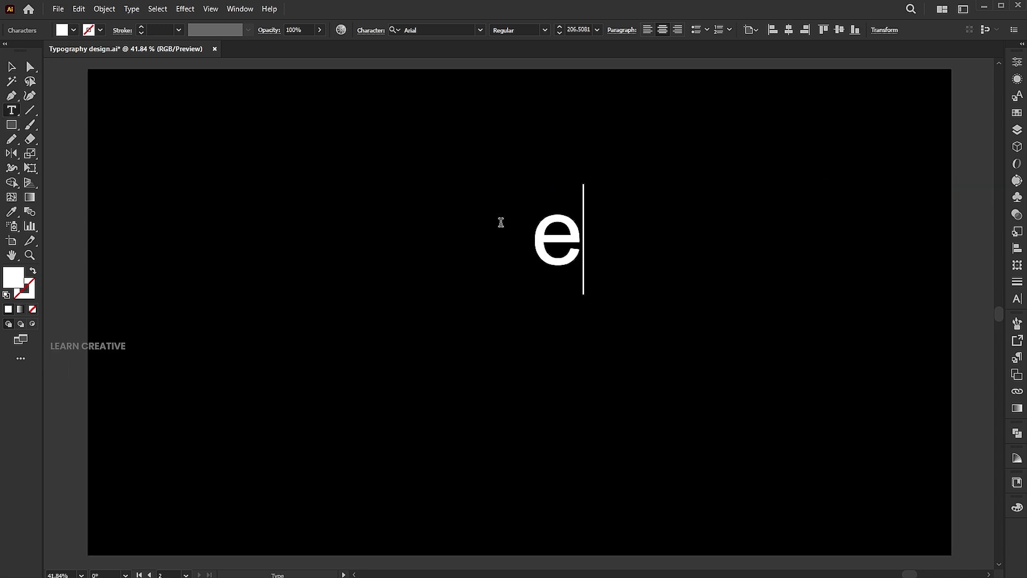
text(veryone)
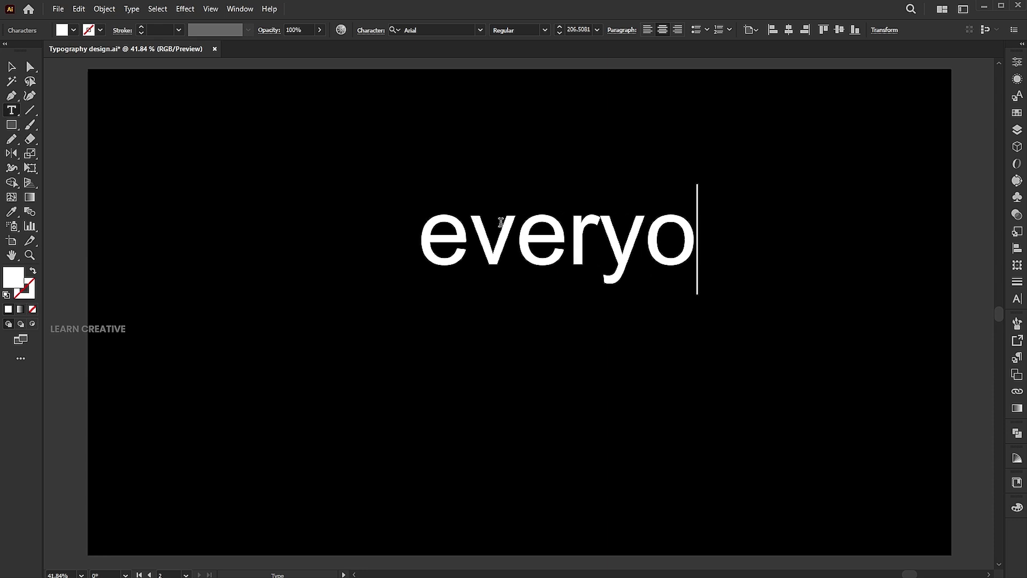
key(Escape)
Change the text to UPPERCASE and move it to the artboard centre
click(132, 9)
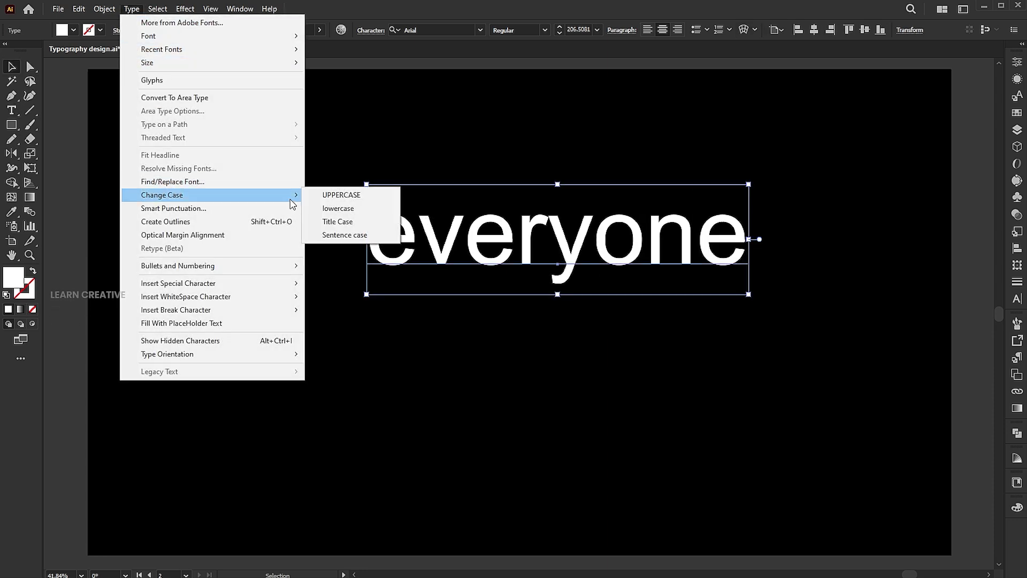
click(315, 196)
drag(477, 239, 439, 306)
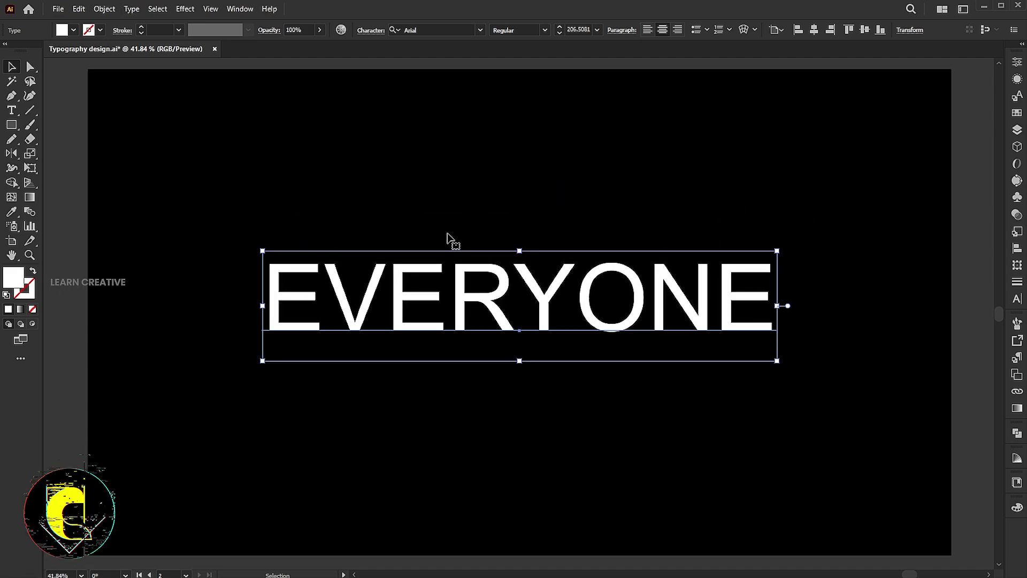
Set the EVERYONE text font to Redrains Light
click(423, 30)
text(redr)
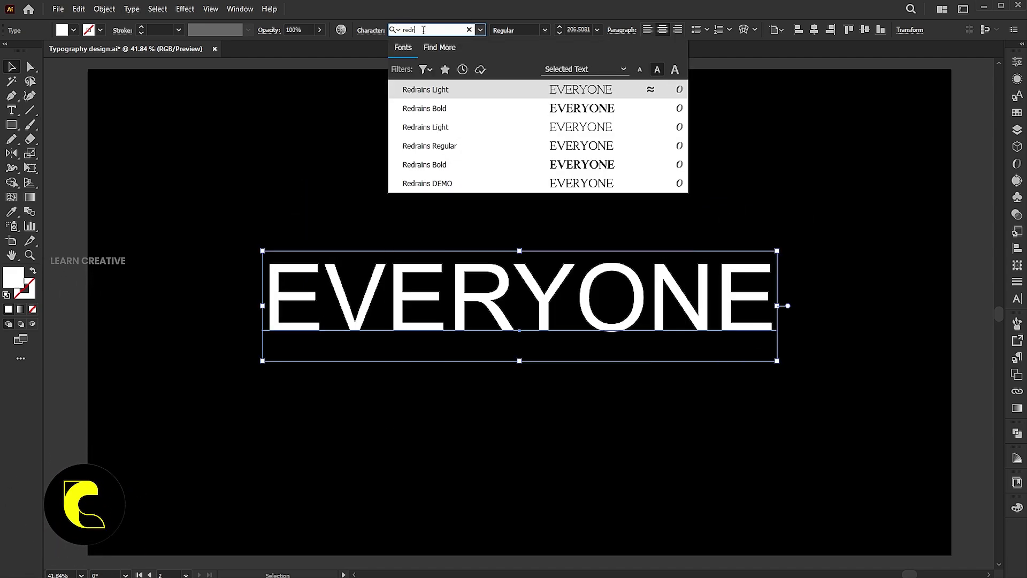
click(442, 126)
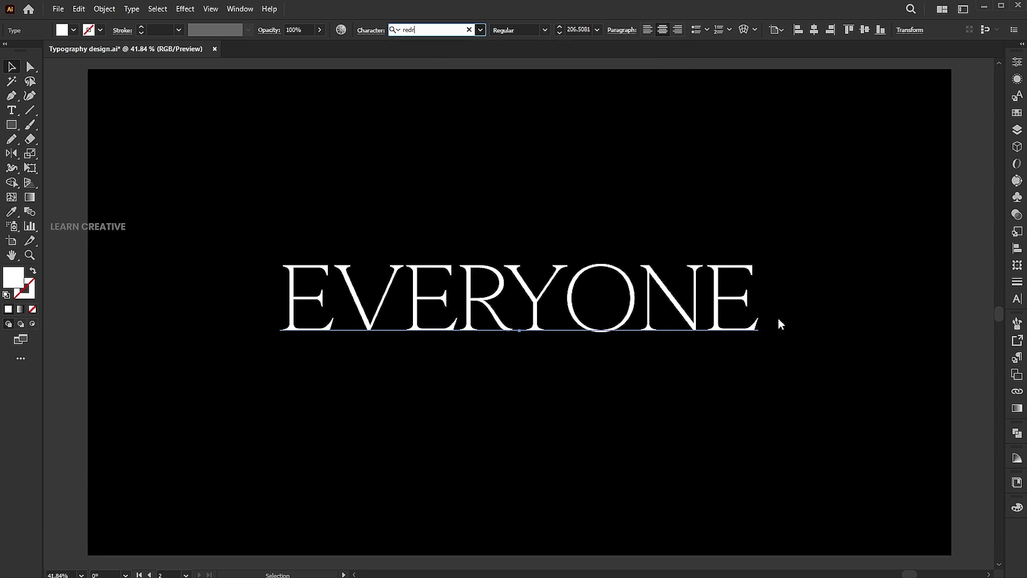
key(Escape)
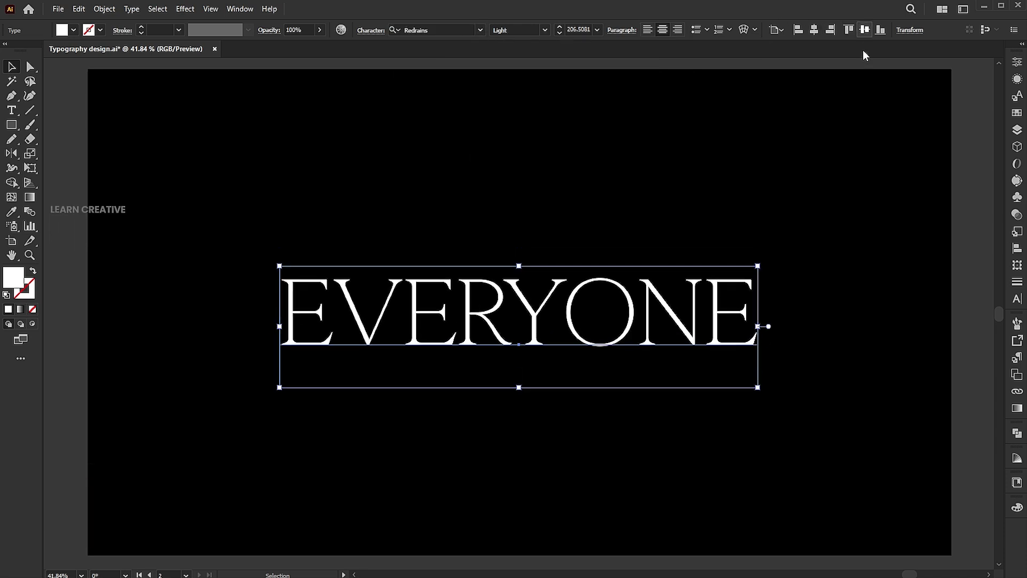
Duplicate EVERYONE directly above it and change the copy's text to 'hi'
drag(688, 342, 678, 209)
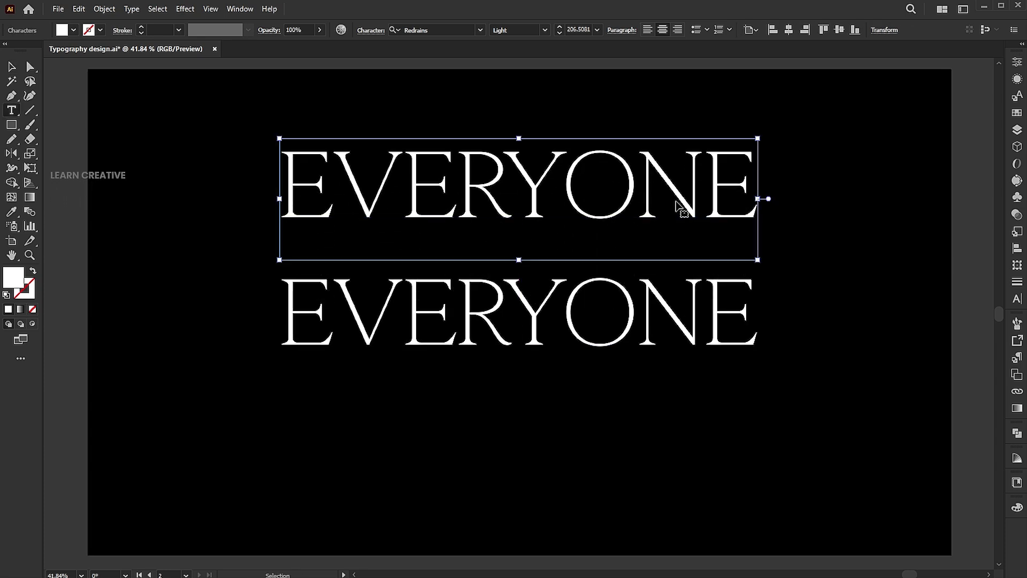
double_click(676, 199)
text(hi)
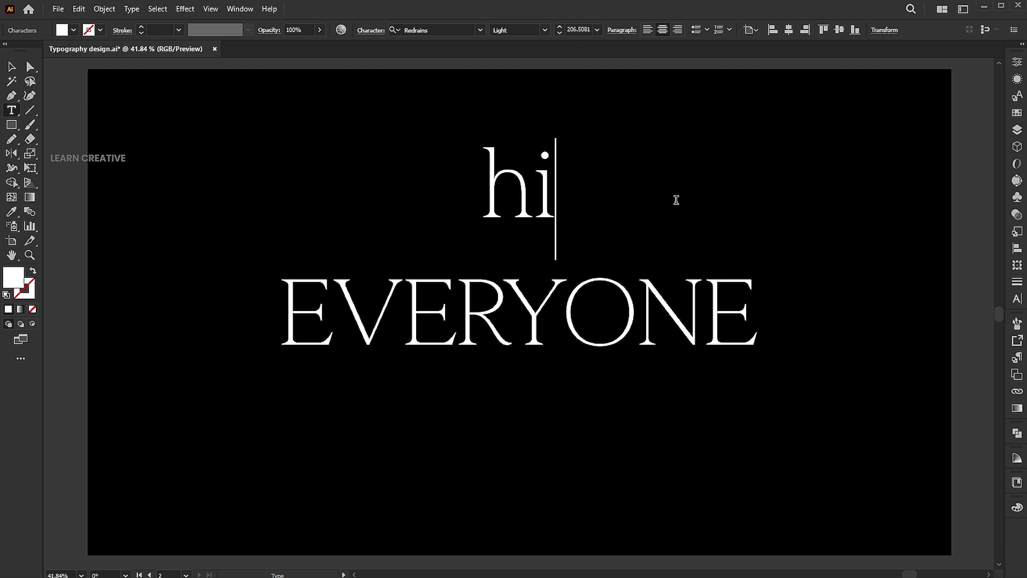
key(Escape)
Set the 'hi' text font to Faradilla
click(430, 29)
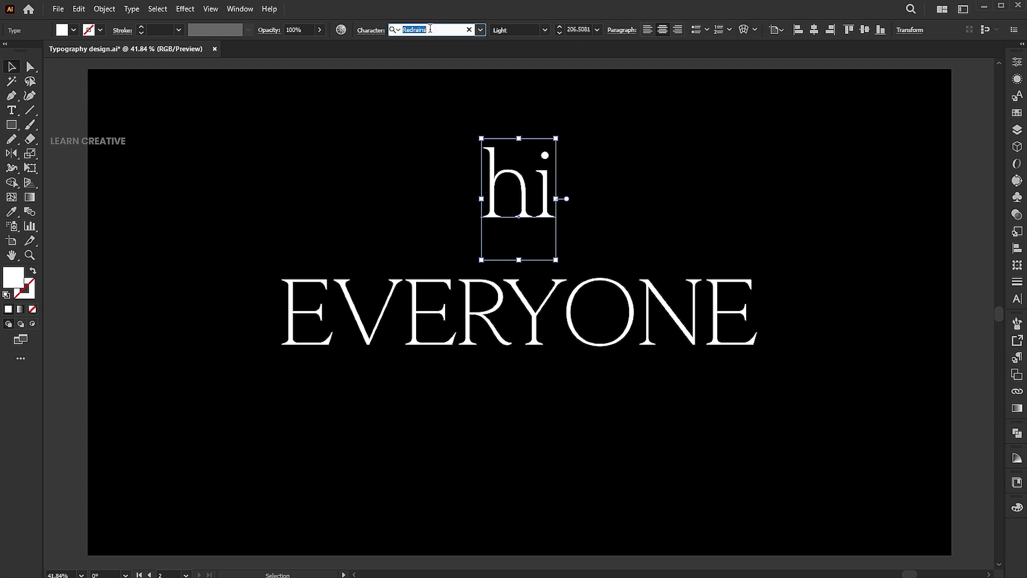
text(farad)
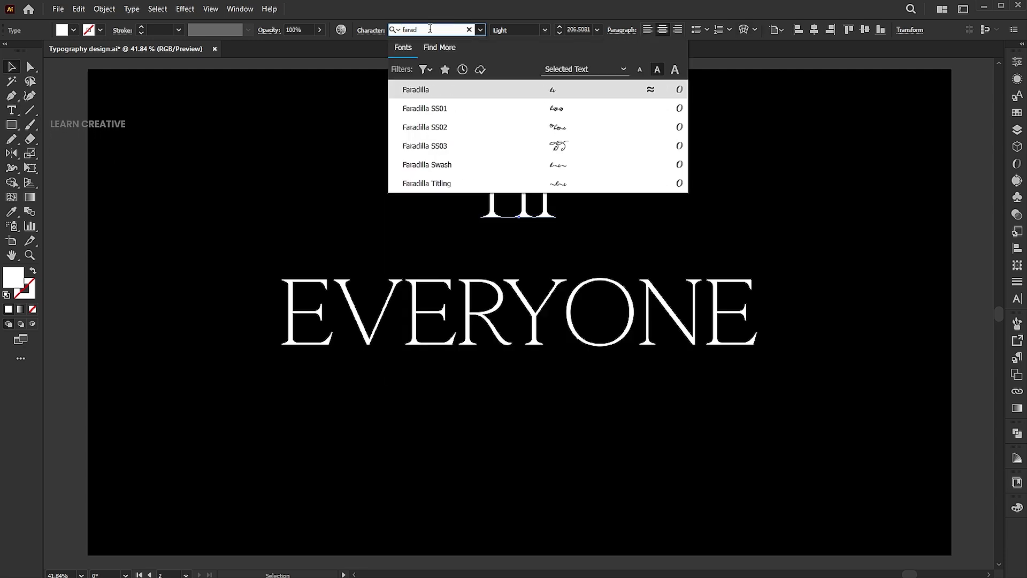
click(406, 88)
key(b)
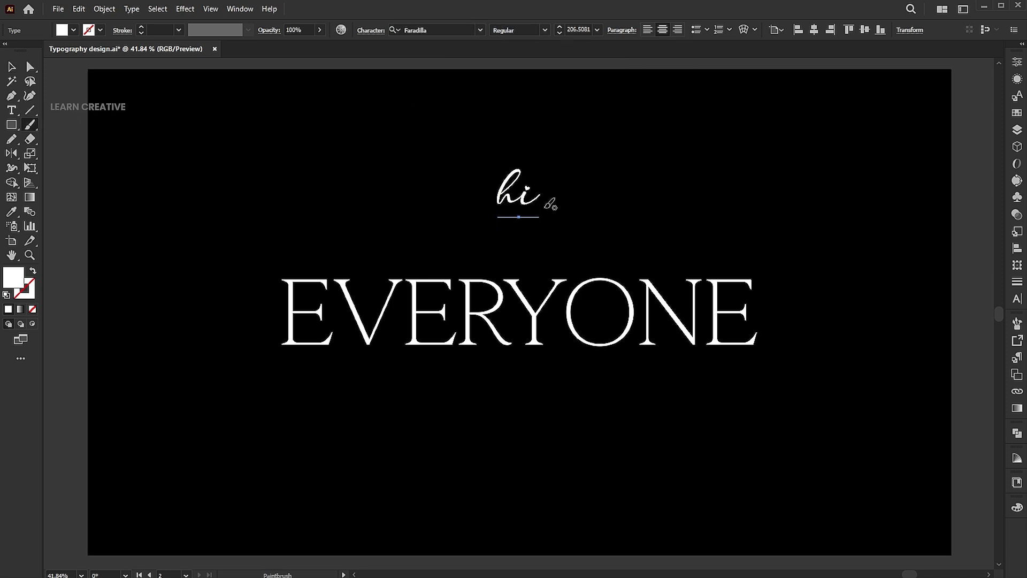
Enlarge 'hi' about three times, raise it, and place a copy to its left
key(v)
drag(541, 240, 700, 348)
drag(545, 221, 323, 206)
click(539, 199)
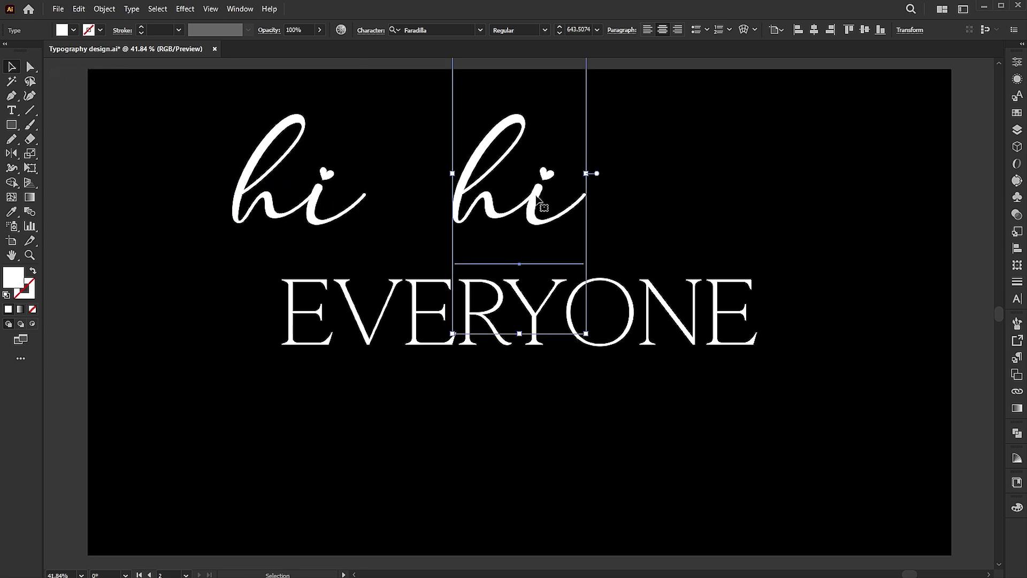
Create outlines from the 'hi' text and unite them with Pathfinder
right_click(538, 197)
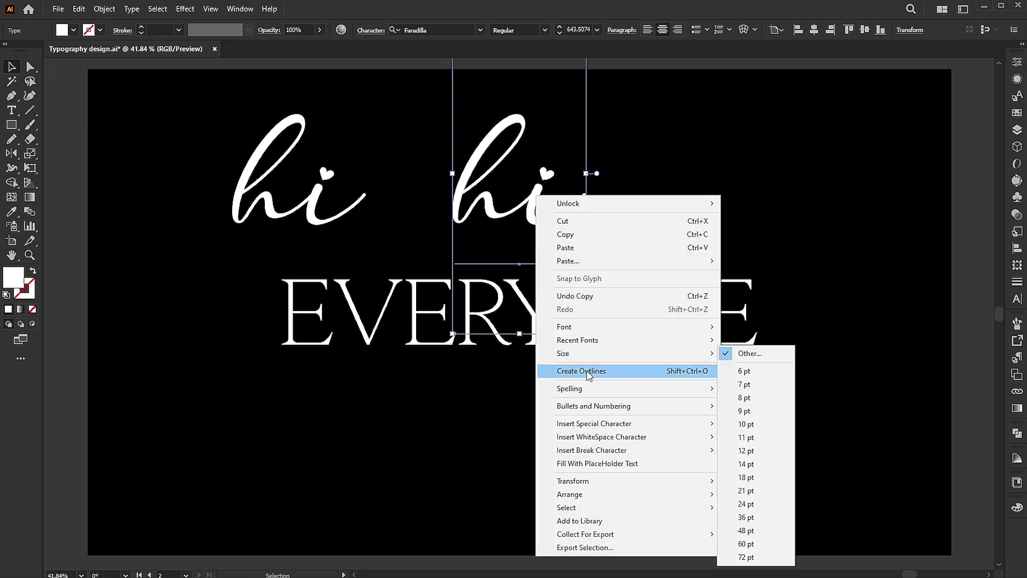
click(588, 373)
scroll(699, 200, up, 5)
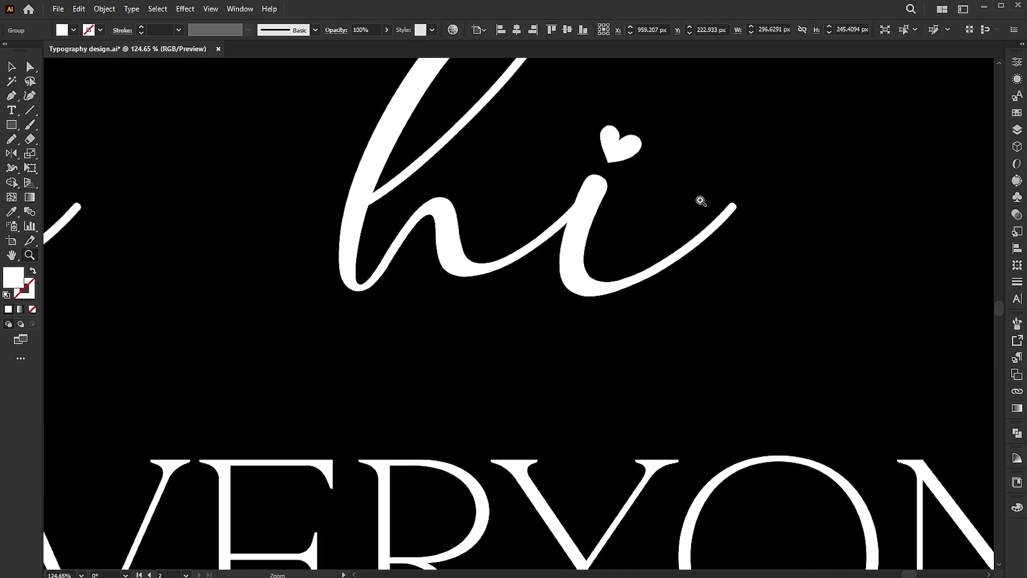
click(1019, 435)
click(875, 459)
scroll(721, 298, up, 5)
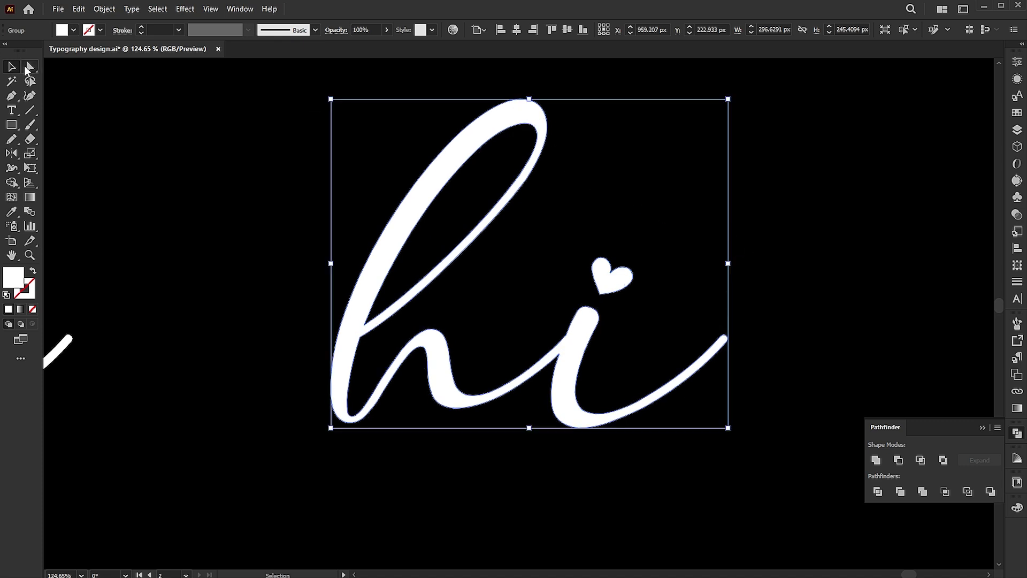
Delete the inner loop path of the h with Direct Selection
click(28, 67)
click(537, 132)
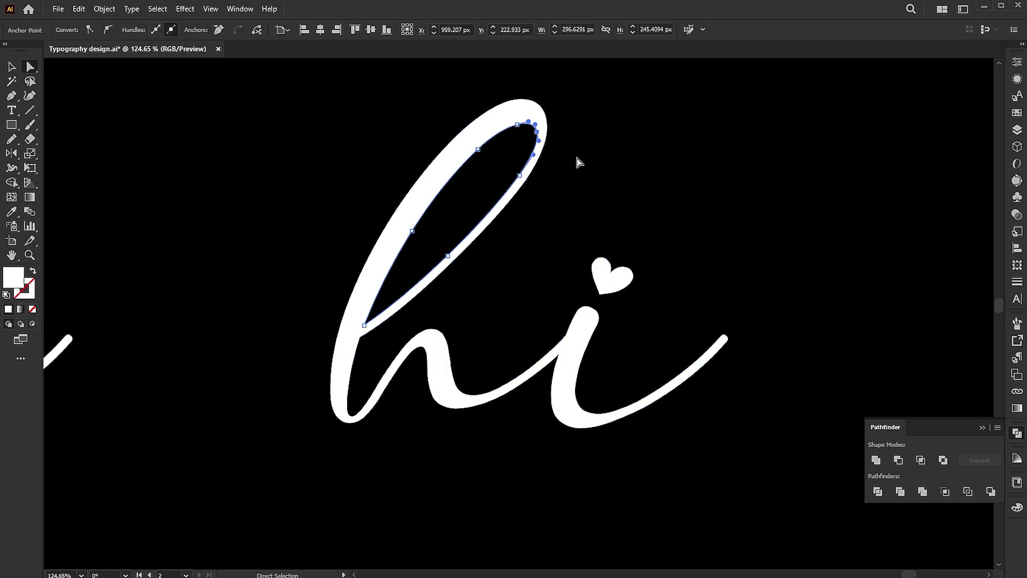
key(Delete)
key(Delete)
Swap fill and stroke so 'hi' shows as a white stroke, then nudge it up-right
key(v)
click(488, 194)
click(33, 272)
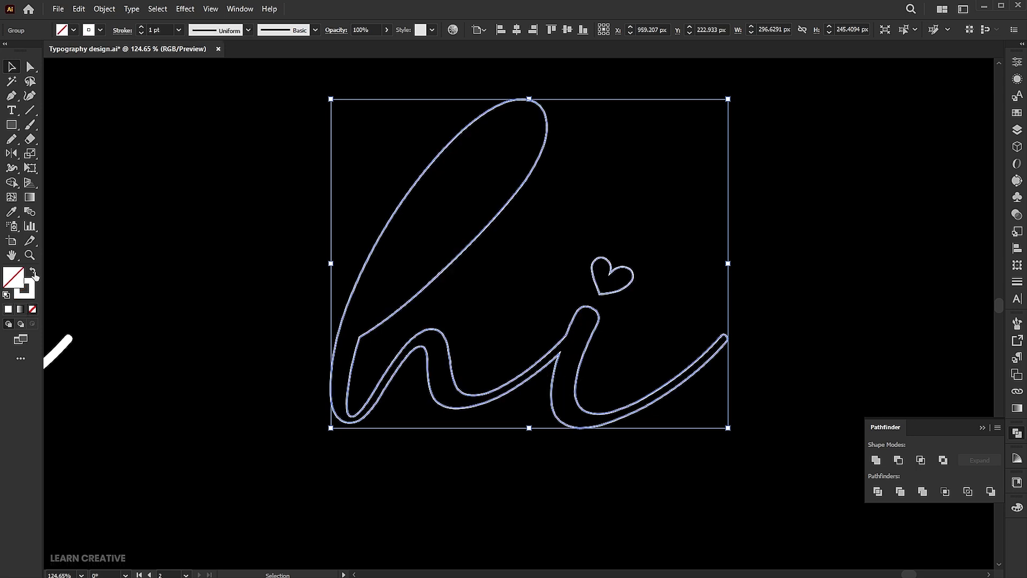
drag(460, 358, 469, 353)
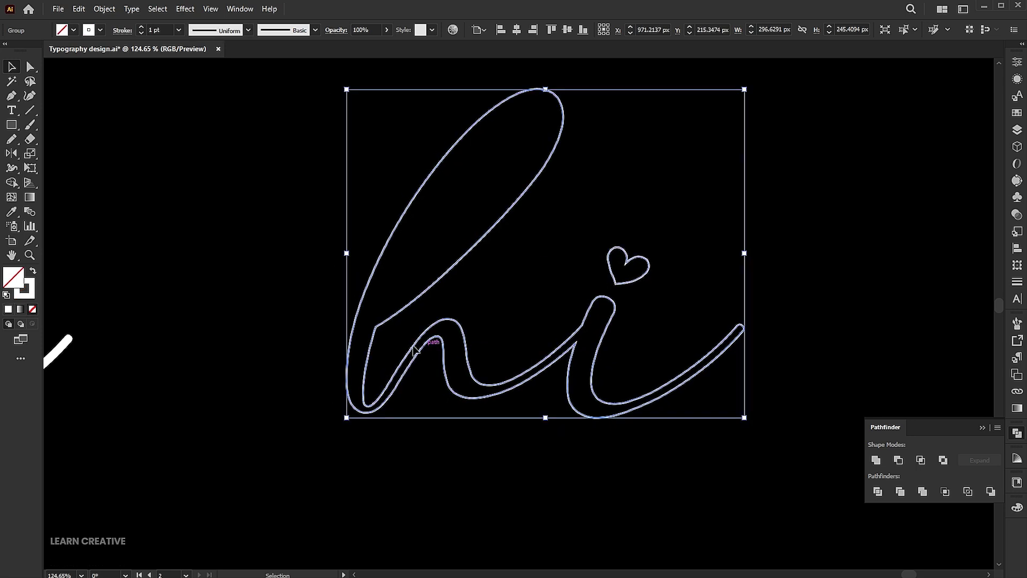
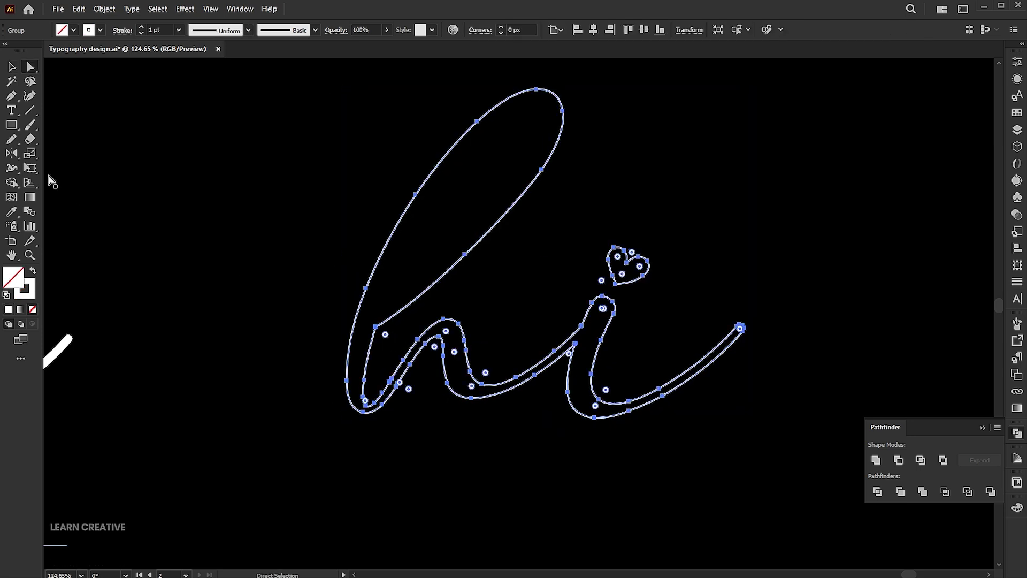
Open the Eraser tool flyout to reveal the Scissors and Knife tools
click(30, 139)
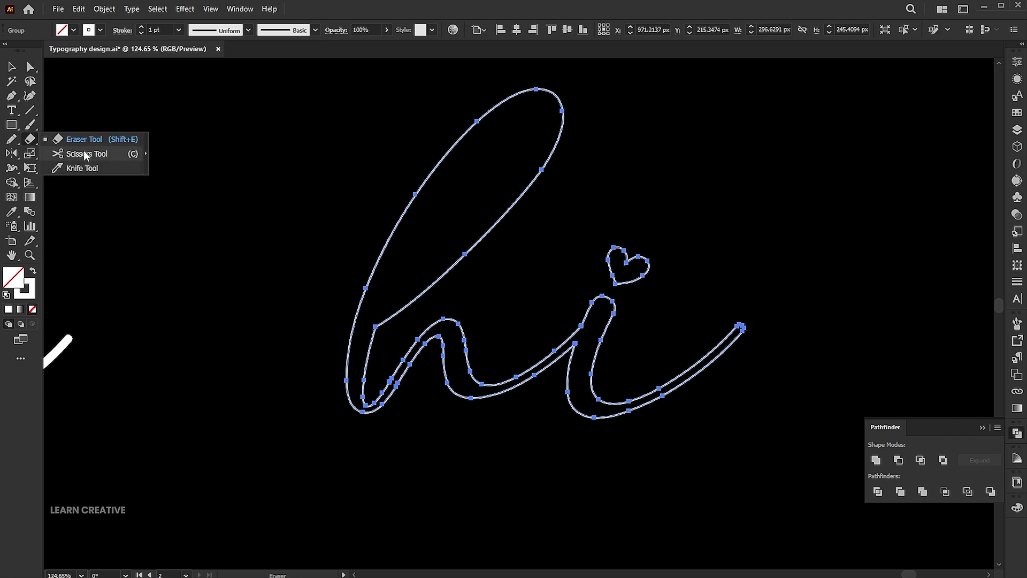
Cut the 'hi' outline with Scissors and delete the cut-off inner piece of the h
click(83, 154)
click(376, 327)
key(a)
drag(377, 332, 284, 383)
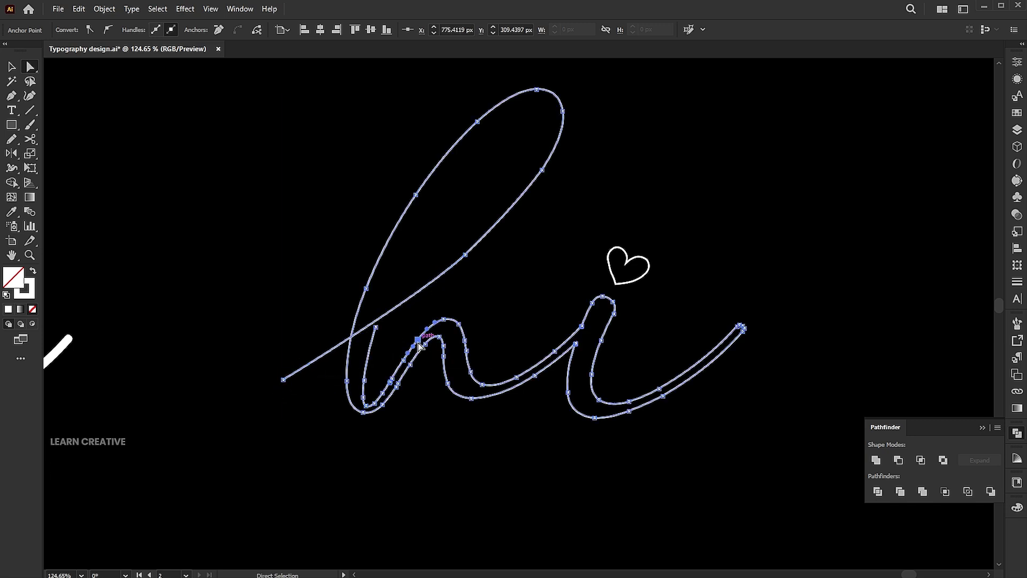
key(Delete)
click(404, 360)
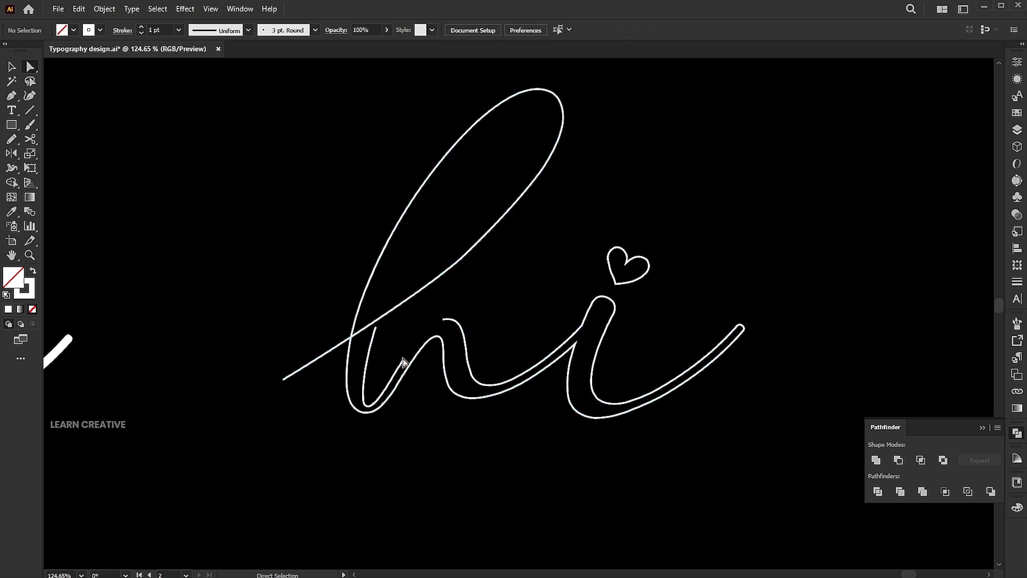
Delete the i's end anchor and the duplicate segment on the h's hump
click(442, 339)
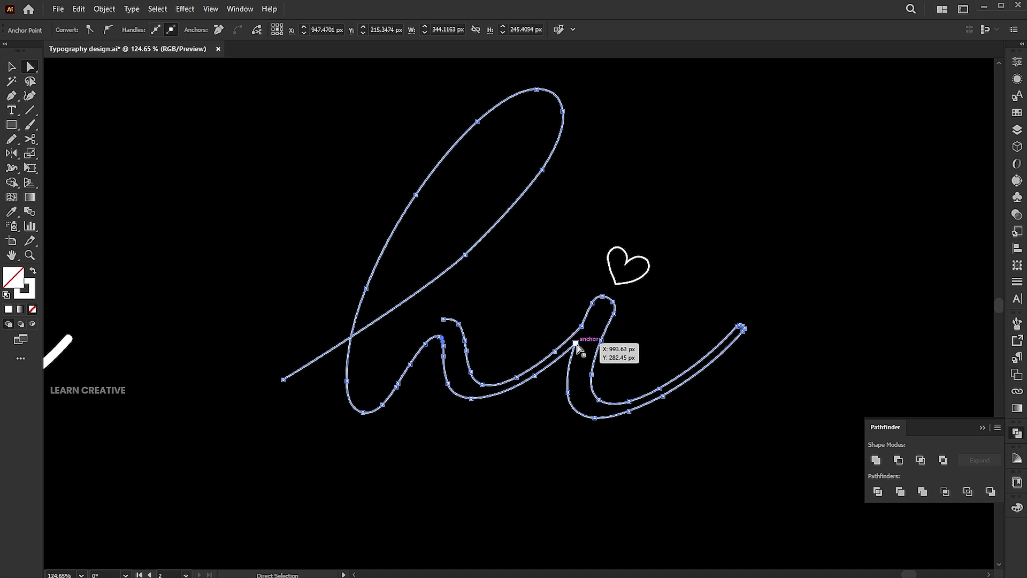
click(743, 327)
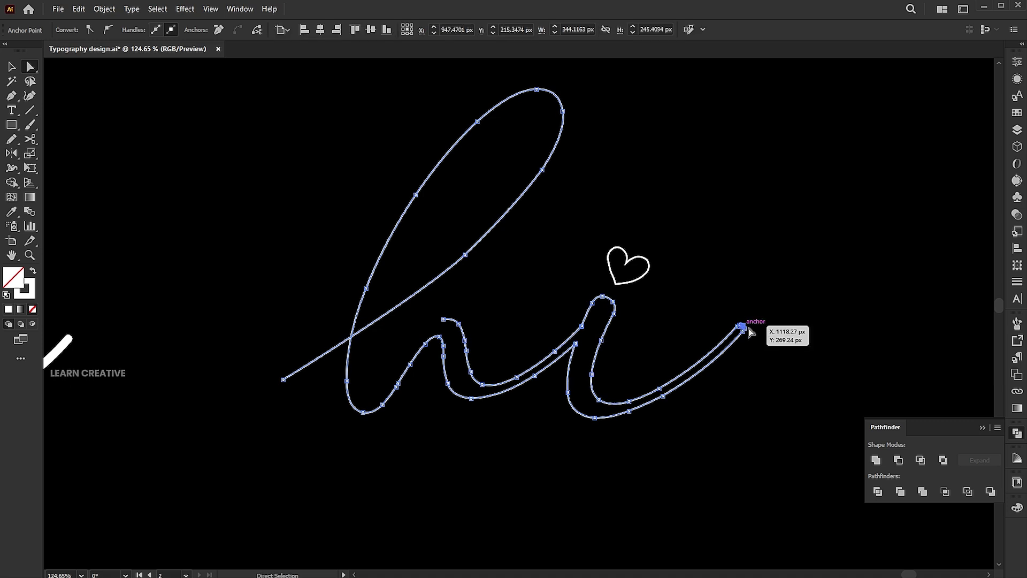
key(Delete)
click(555, 394)
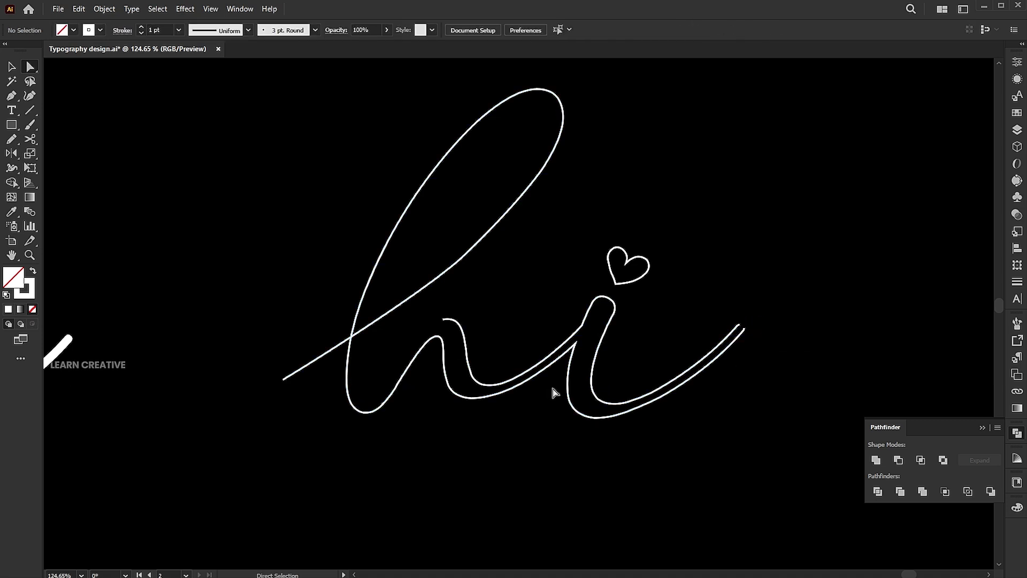
click(440, 336)
key(Delete)
click(459, 415)
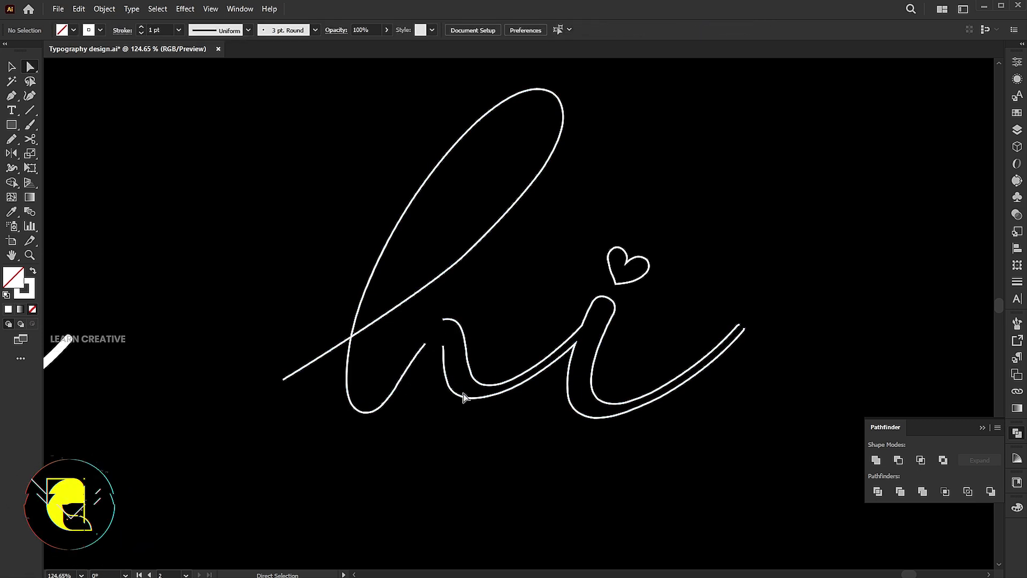
click(464, 398)
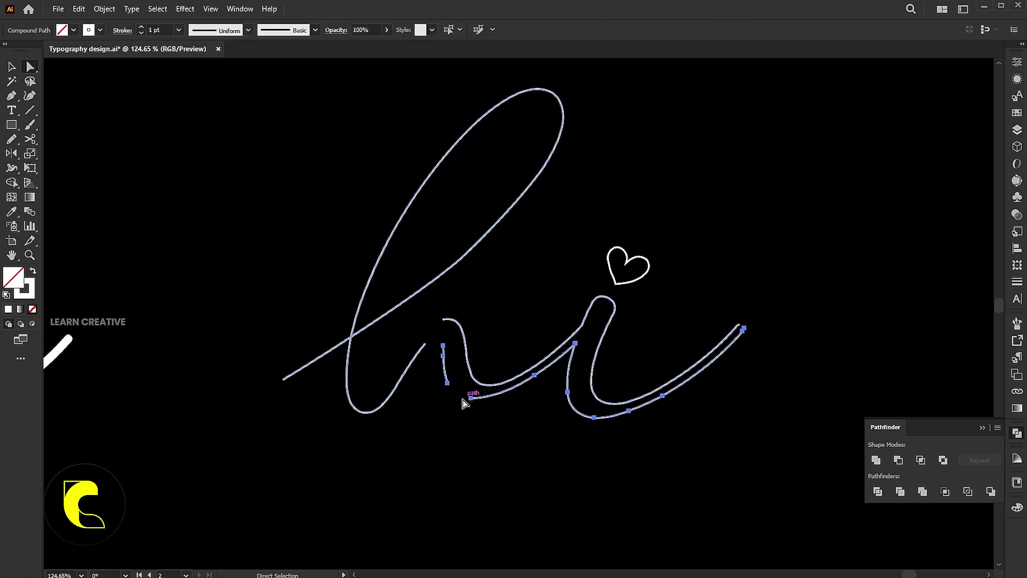
click(458, 374)
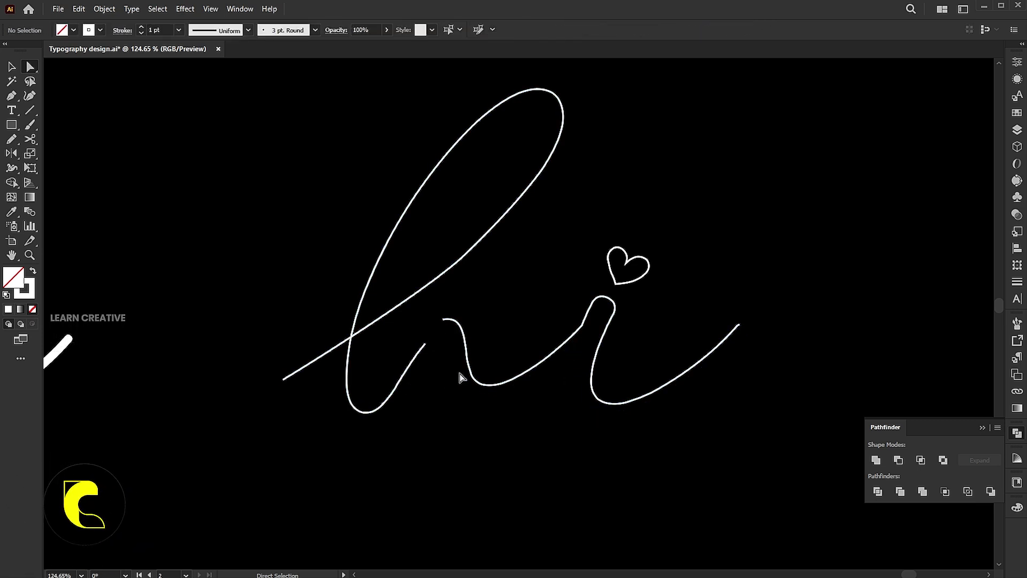
Join the h's two open endpoints with Ctrl+J and round the hump's corner
click(425, 344)
shift+click(444, 320)
key(ctrl+j)
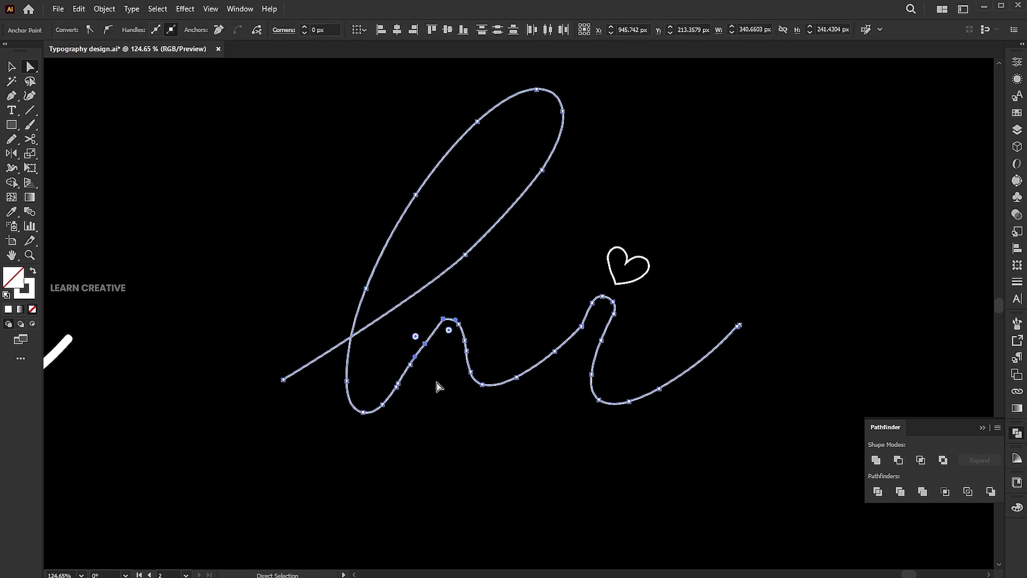
key(ctrl+j)
drag(450, 332, 484, 431)
click(526, 432)
key(v)
click(565, 343)
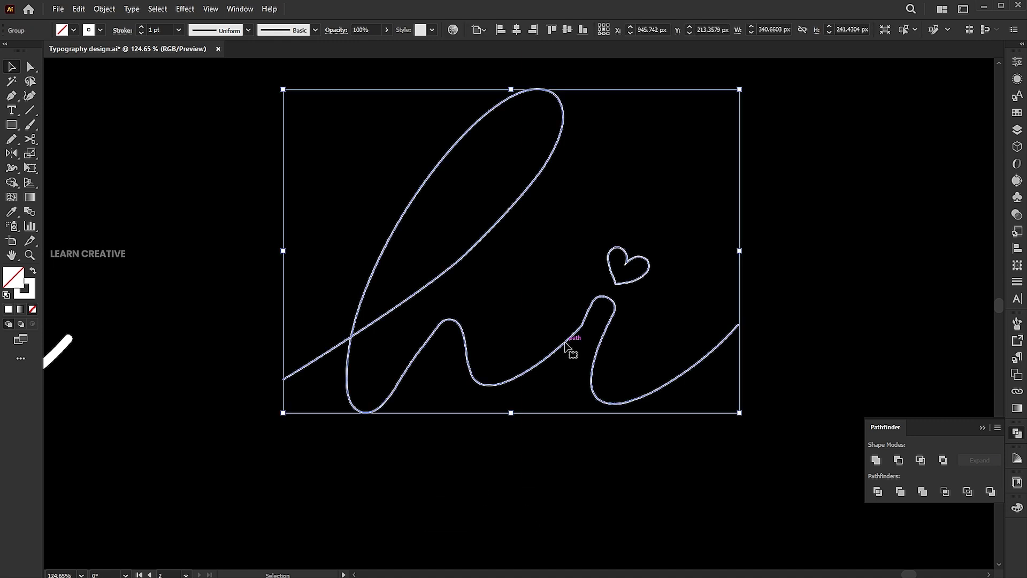
Redraw the h's hump and the top of the i more smoothly with the Pencil
click(12, 140)
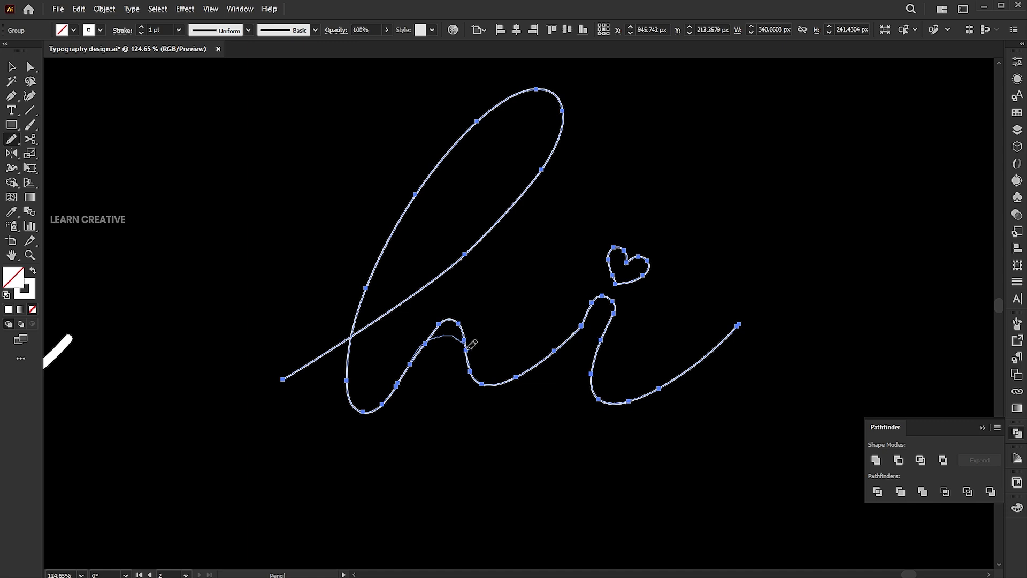
drag(469, 348, 468, 357)
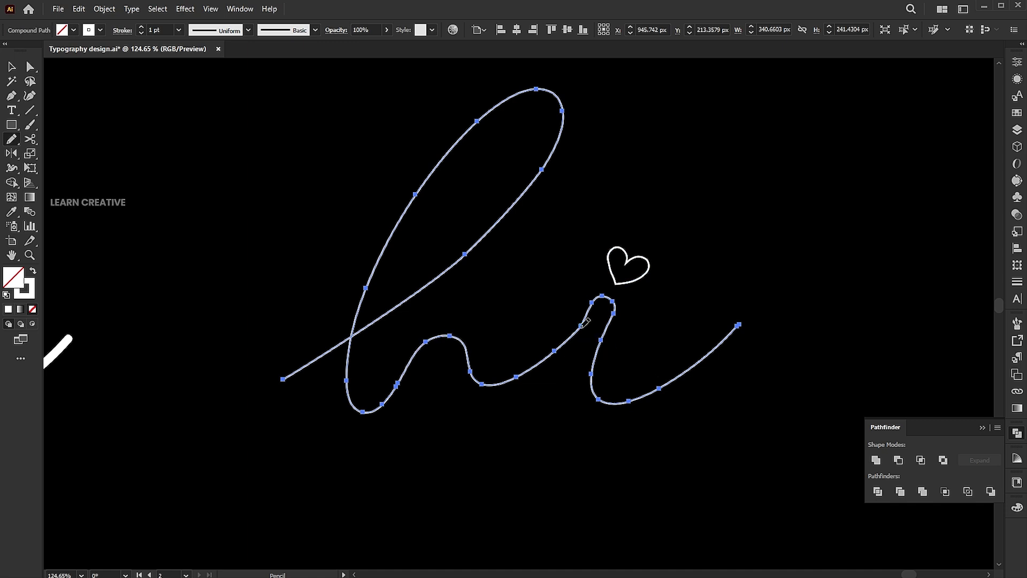
drag(613, 320, 613, 321)
key(v)
click(726, 297)
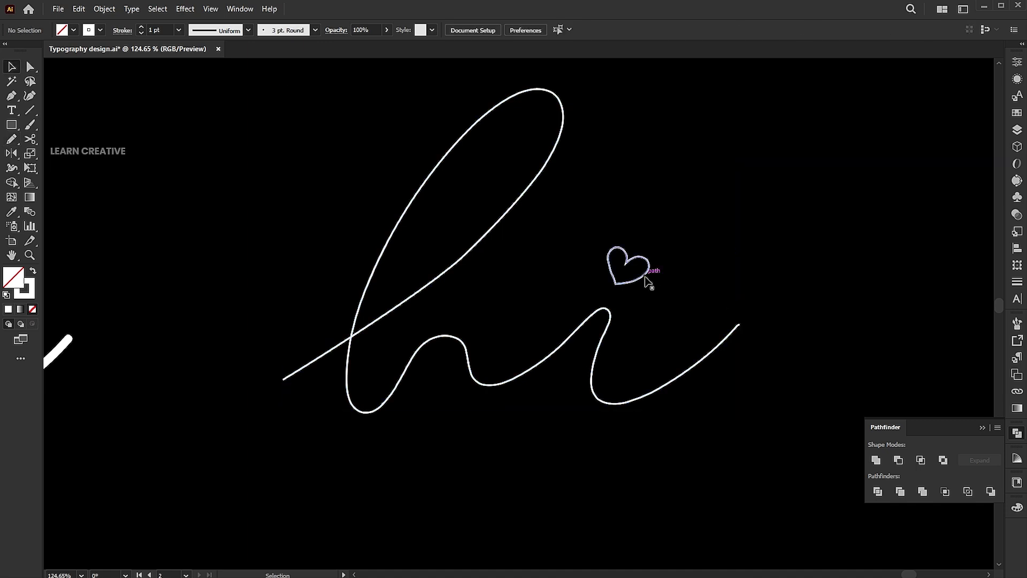
Ungroup the 'hi' line and the heart so the heart is a separate object
click(646, 277)
right_click(644, 277)
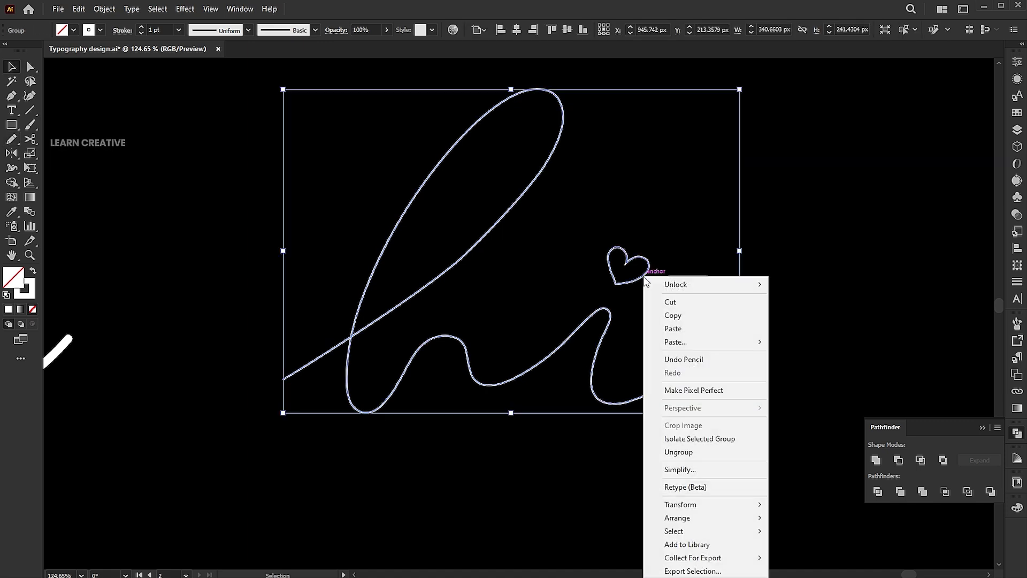
click(678, 452)
right_click(631, 287)
click(631, 285)
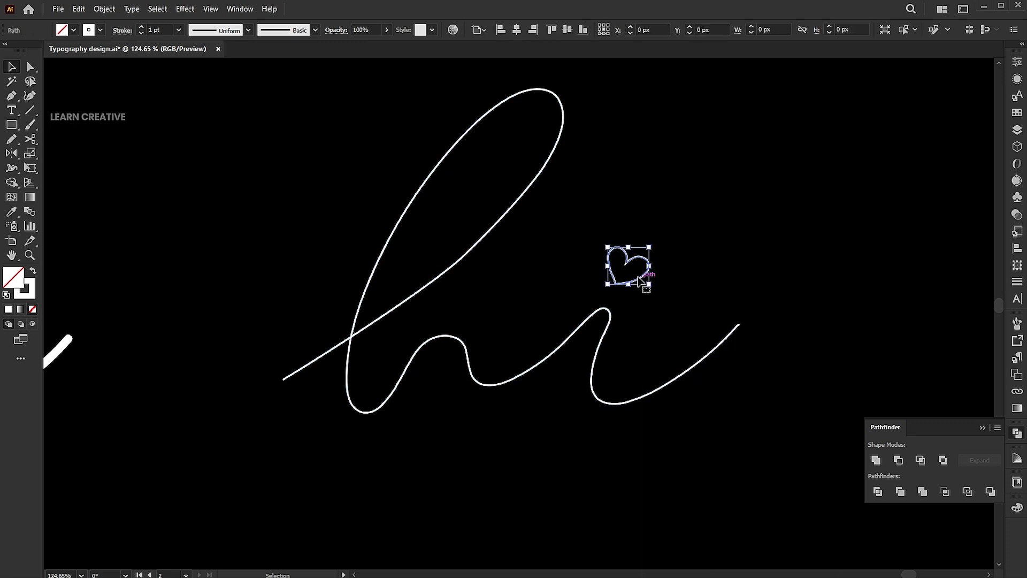
click(725, 252)
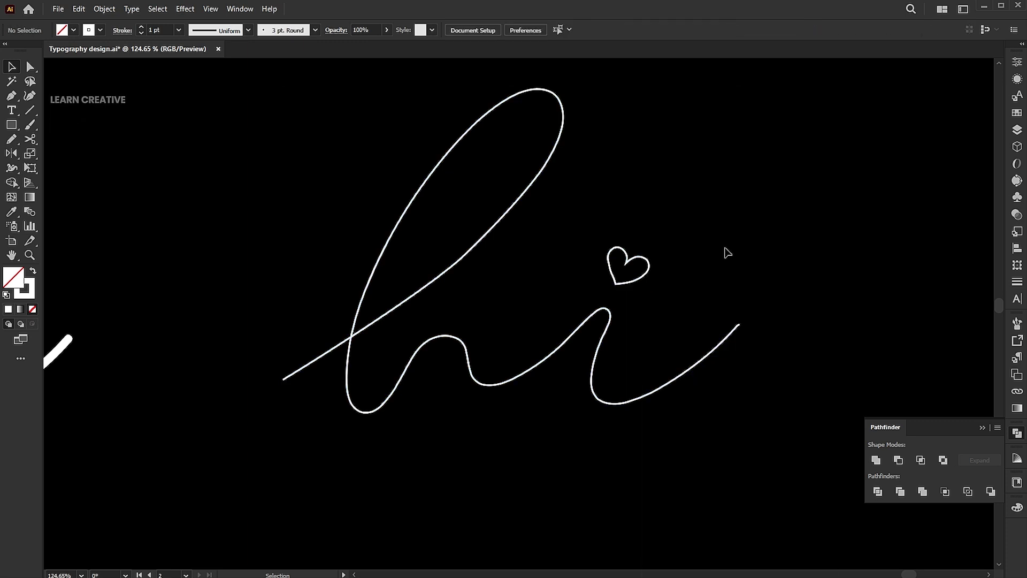
Drag the line's left endpoint and handle outward into a long curved lead-in stroke
key(a)
drag(283, 378, 199, 455)
drag(102, 366, 115, 329)
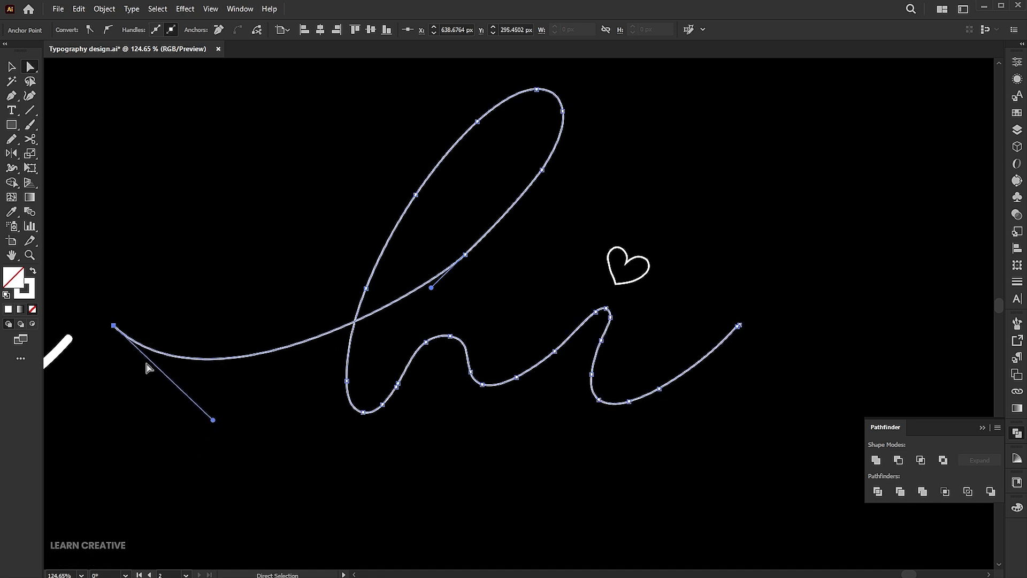
drag(214, 421, 172, 458)
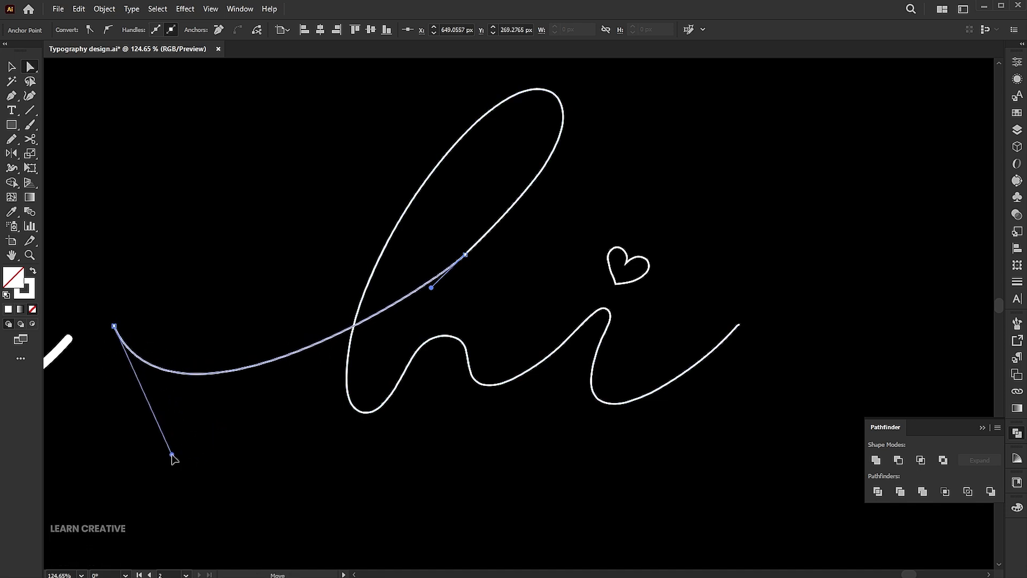
click(498, 269)
Run the Smooth tool along the diagonal stroke and the i's strokes
drag(498, 269, 460, 226)
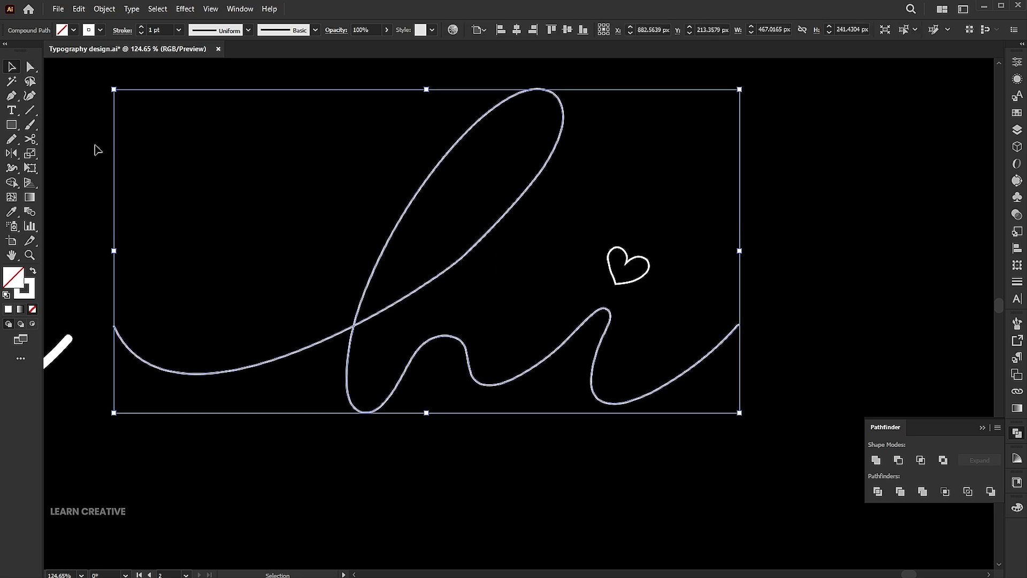
drag(12, 139, 46, 168)
mouse_move(454, 256)
mouse_down()
mouse_move(504, 210)
mouse_move(546, 147)
mouse_move(522, 197)
mouse_move(549, 123)
mouse_move(479, 130)
mouse_move(445, 158)
mouse_move(345, 381)
mouse_move(379, 424)
mouse_move(425, 342)
mouse_move(453, 346)
mouse_up()
mouse_move(483, 380)
mouse_down()
mouse_move(582, 313)
mouse_move(614, 344)
mouse_move(599, 367)
mouse_move(626, 389)
mouse_move(719, 341)
mouse_up()
key(v)
click(720, 266)
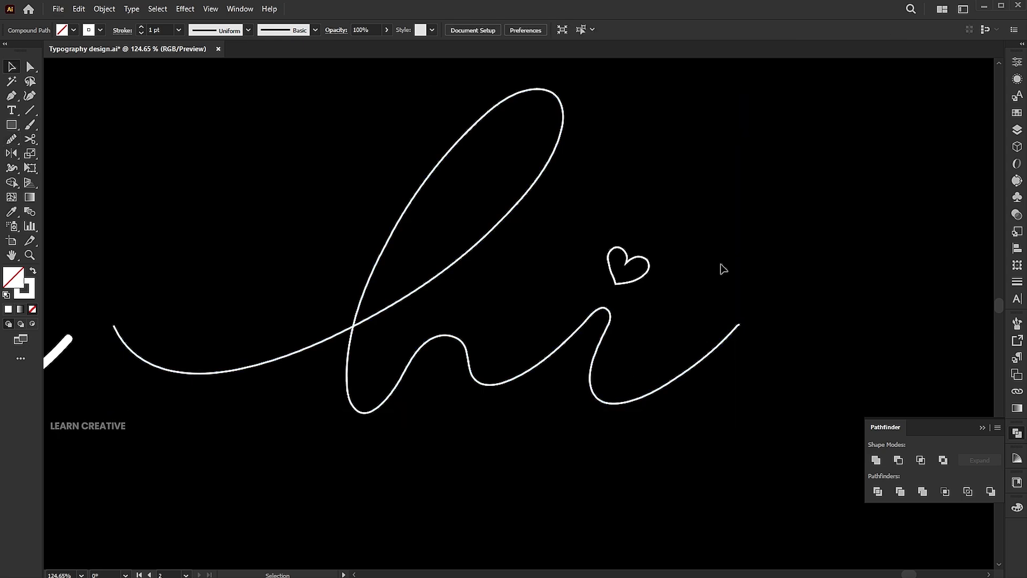
Drag the solid filled 'hi' text off the artboard and recentre the view
scroll(697, 281, down, 6)
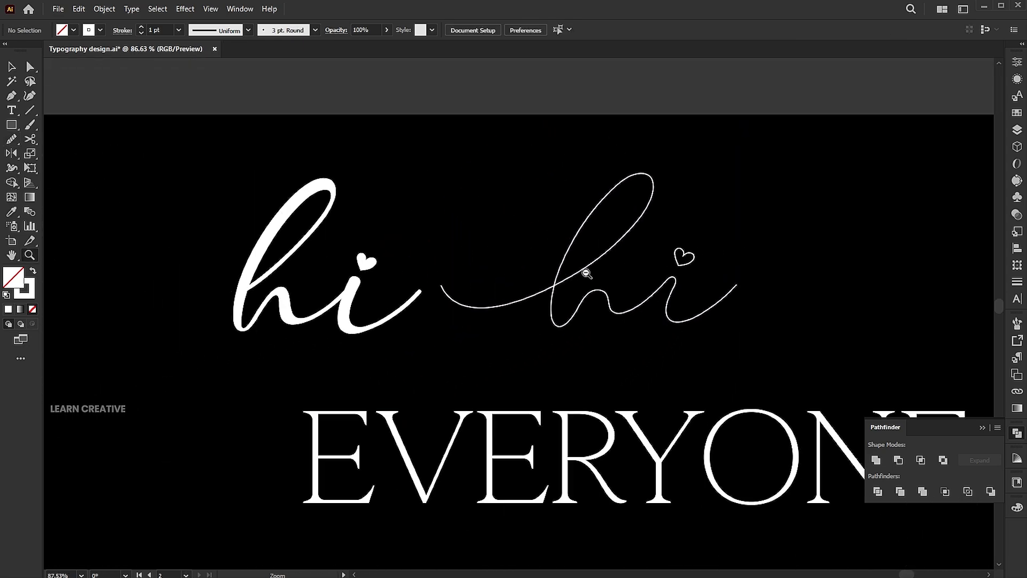
click(397, 365)
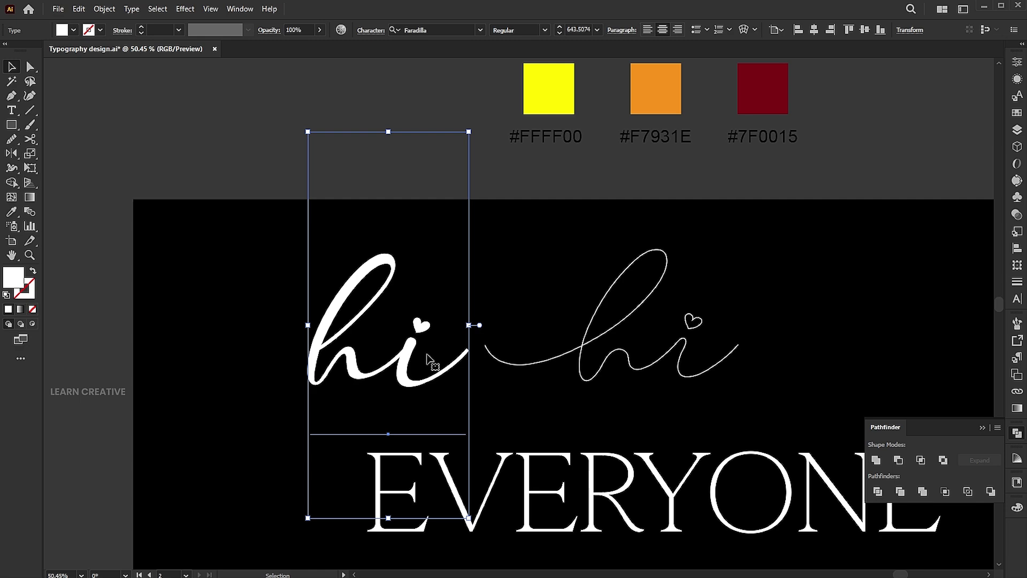
drag(407, 369, 61, 413)
key(space)
drag(505, 357, 315, 374)
click(634, 293)
key(space)
drag(631, 293, 573, 274)
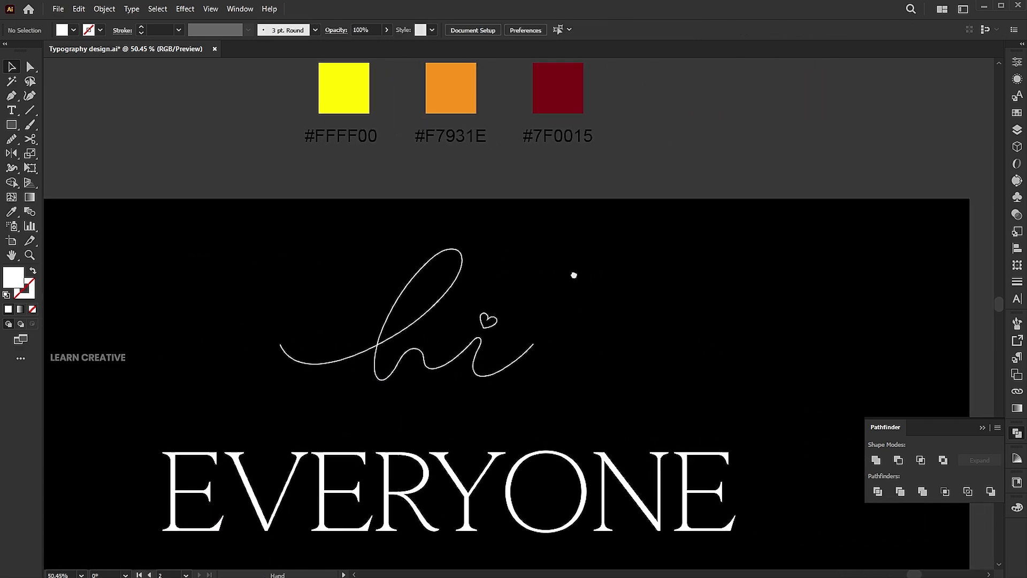
drag(11, 124, 59, 154)
click(60, 154)
Draw a small circle right of 'hi' and give it a gradient starting from yellow
drag(583, 266, 601, 284)
key(v)
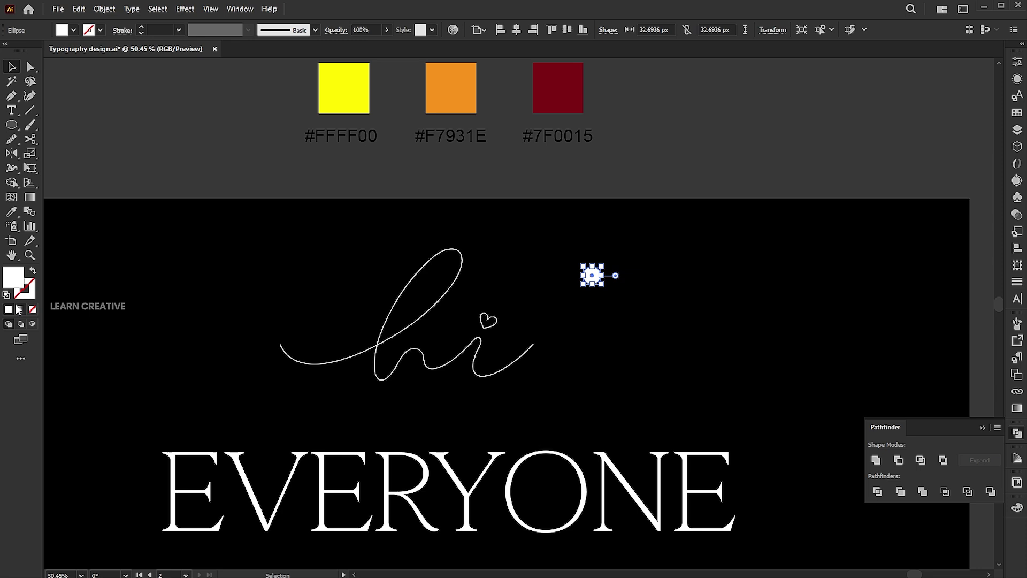
key(period)
click(874, 432)
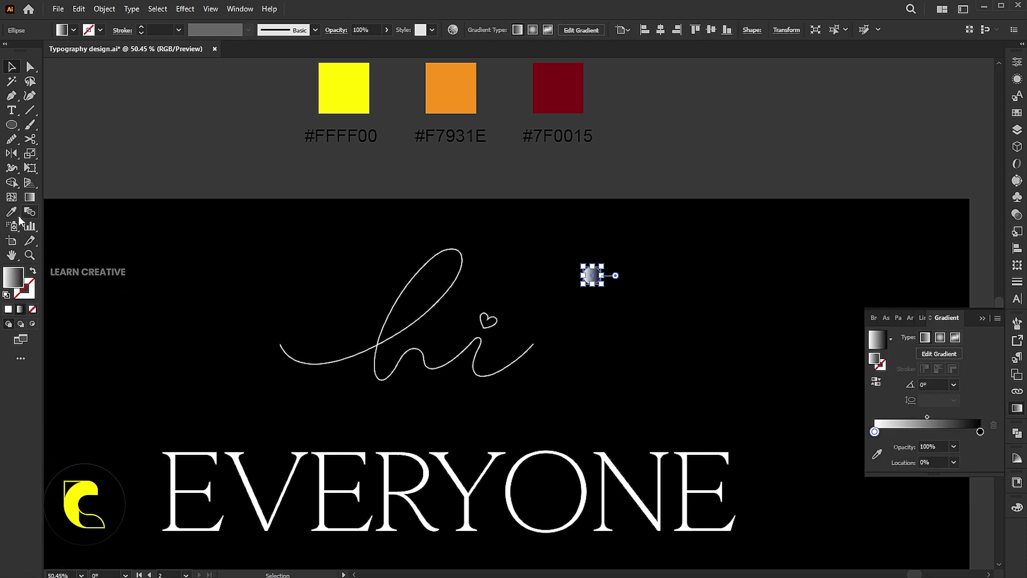
key(i)
shift+click(360, 97)
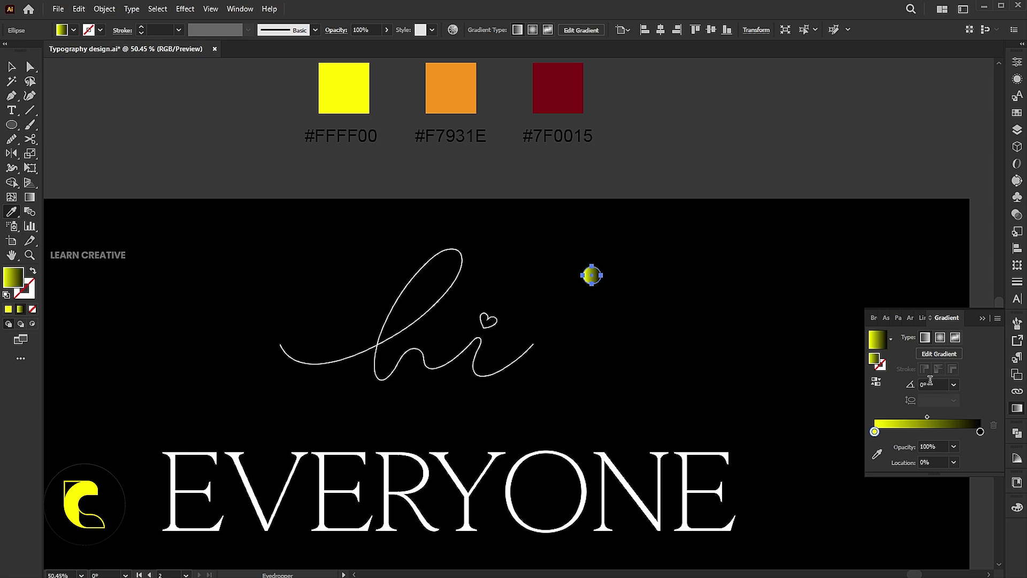
Add an orange #F7931E middle stop and a dark red #7F0015 end stop
click(930, 433)
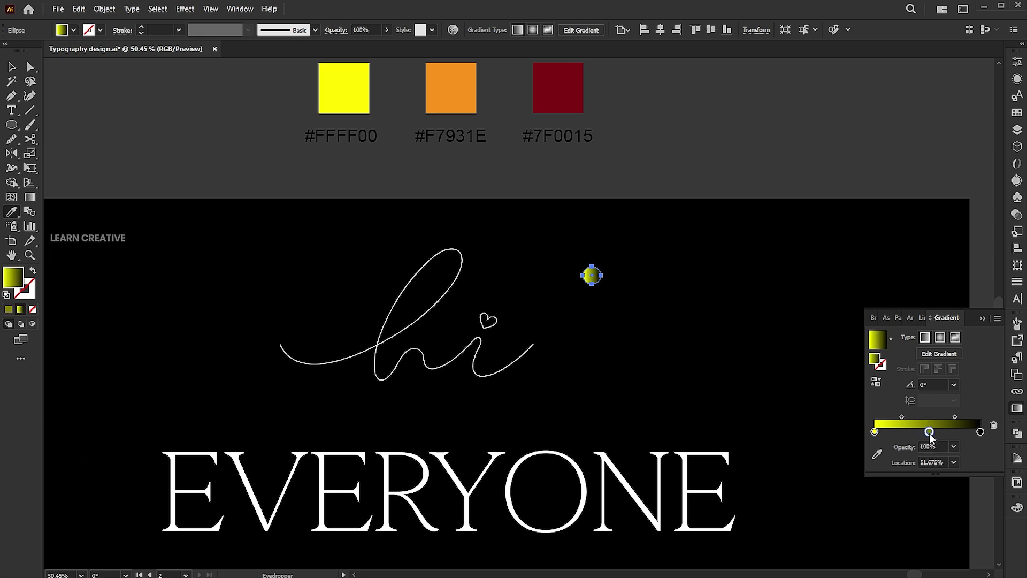
shift+click(465, 88)
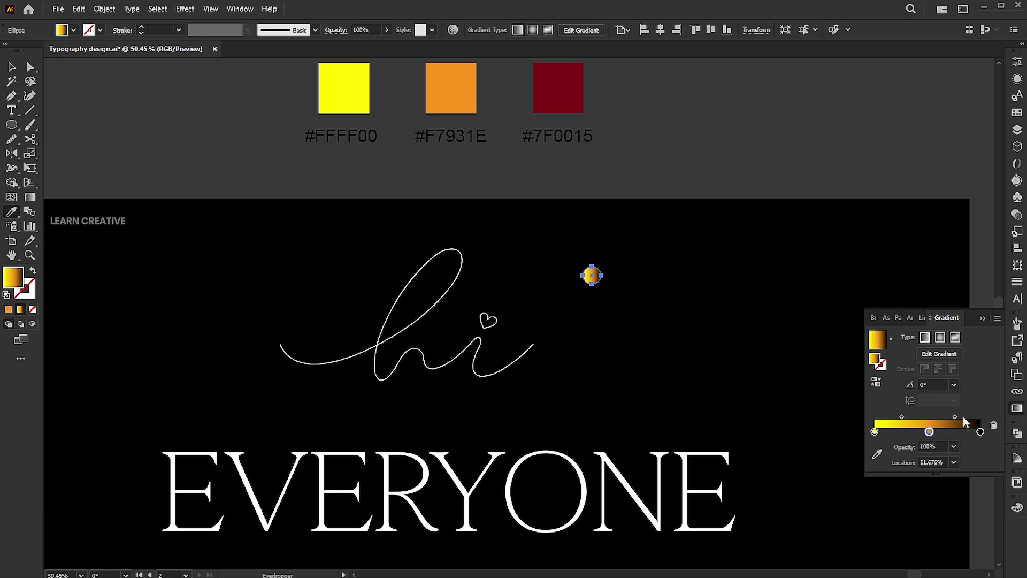
click(980, 432)
shift+click(558, 89)
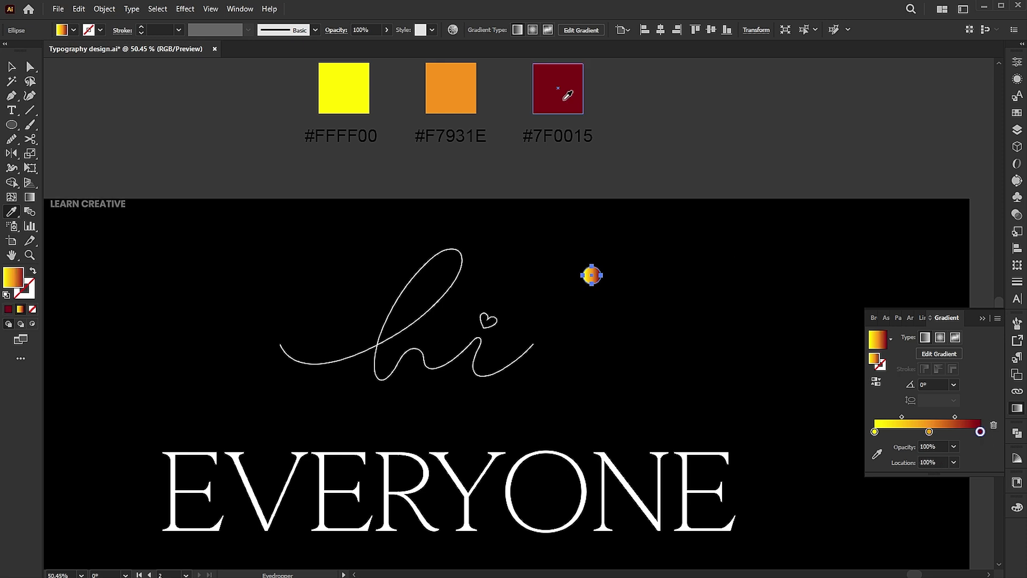
key(v)
click(637, 274)
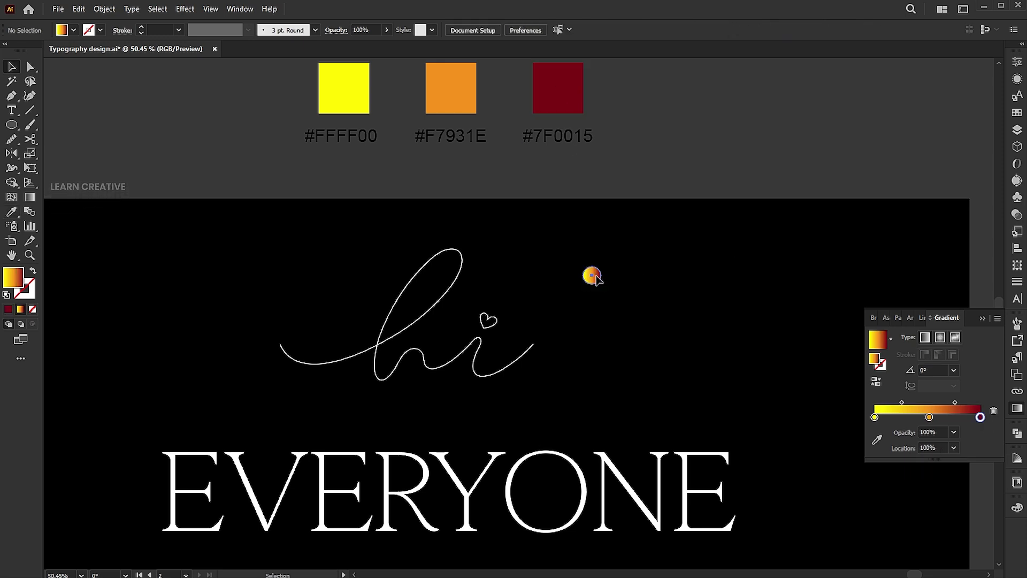
Duplicate the gradient circle to the right and blend the two circles together
drag(592, 276, 780, 280)
drag(829, 228, 532, 331)
click(105, 9)
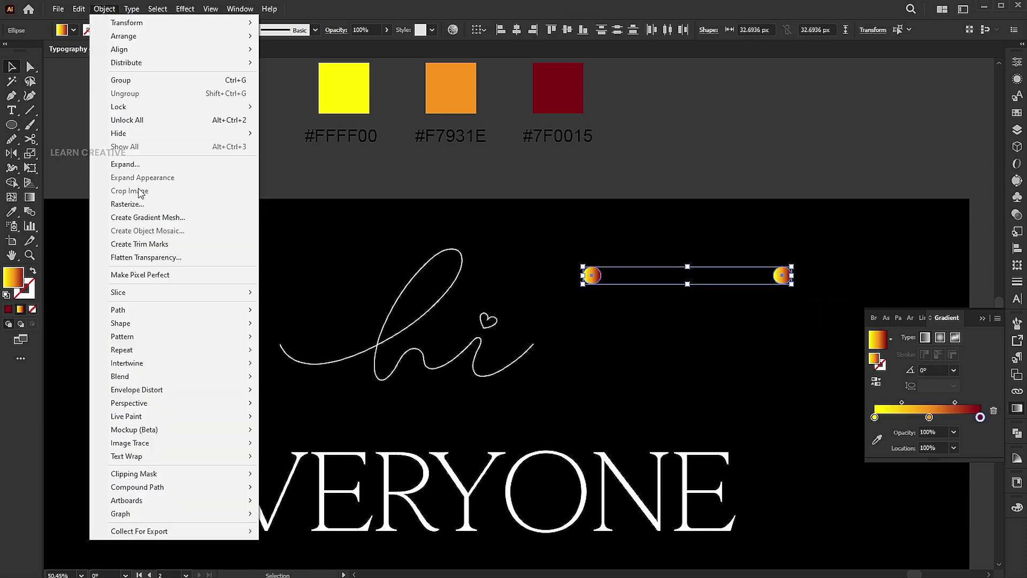
mouse_move(138, 376)
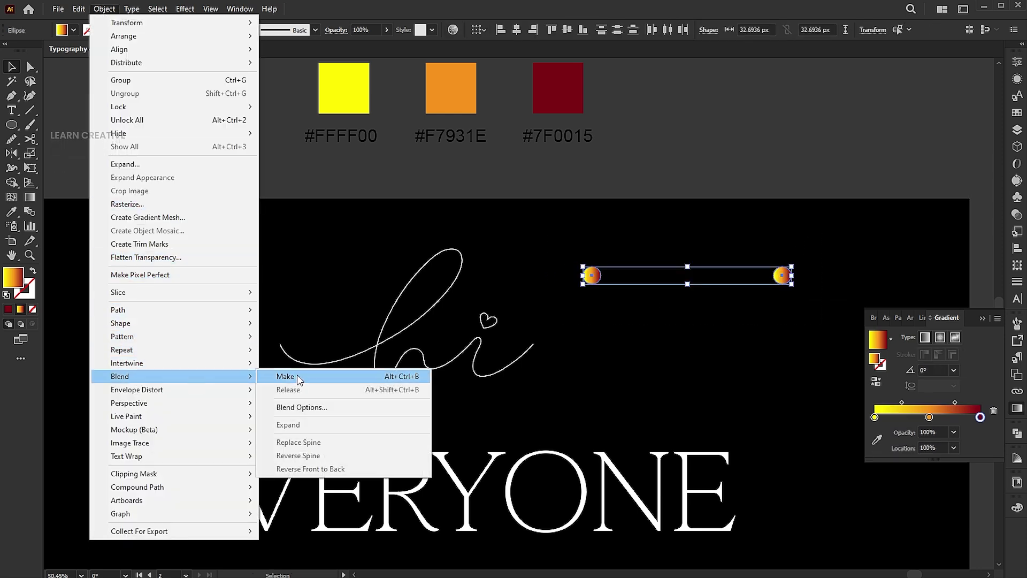
click(284, 376)
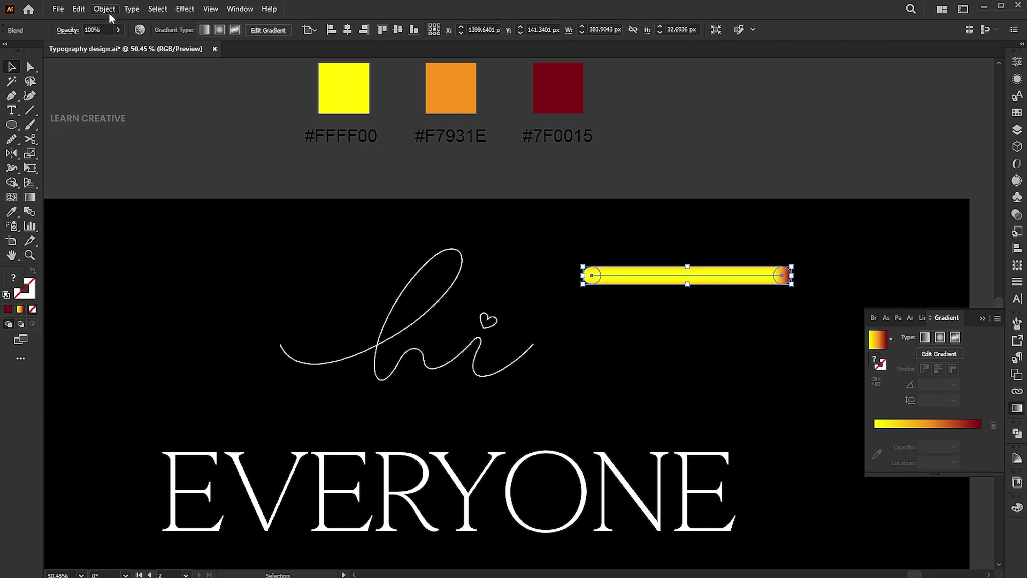
Set the blend to 600 specified steps and move the tube bar left beside 'hi'
click(104, 8)
mouse_move(141, 376)
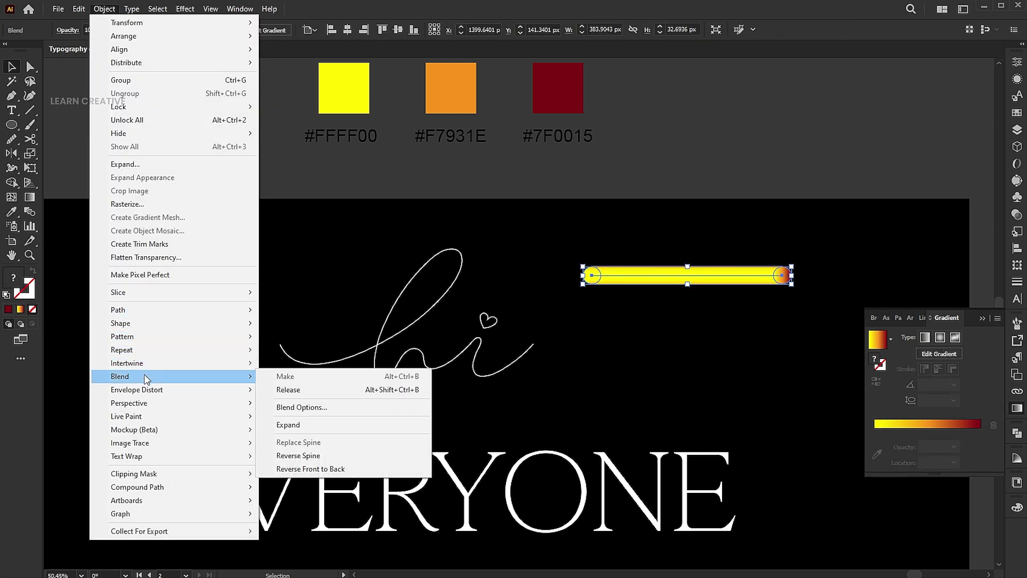
click(294, 406)
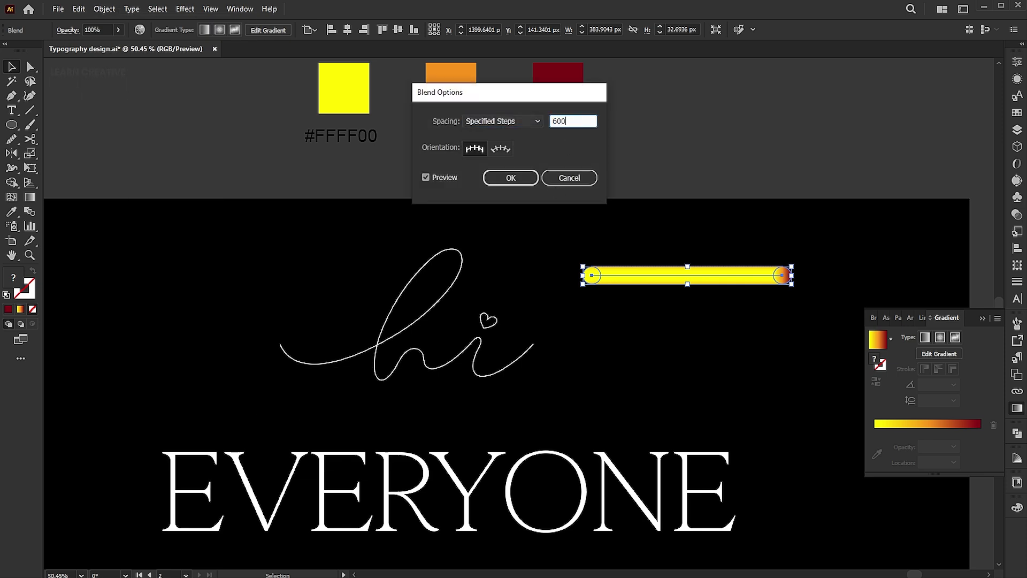
key(Return)
click(674, 194)
drag(637, 279, 218, 266)
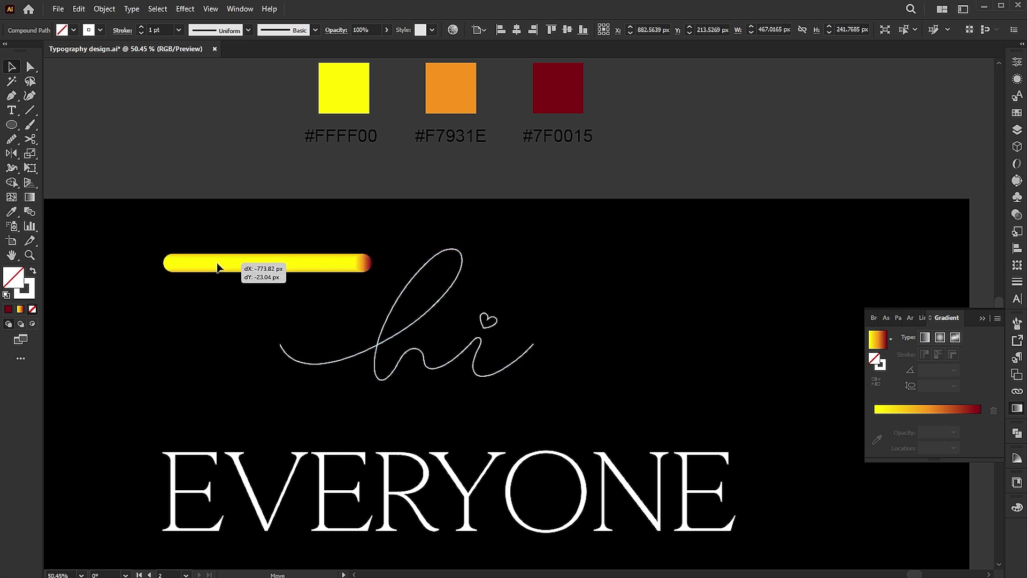
Release the 'hi' compound path and use Replace Spine so the gradient blend follows it
click(299, 313)
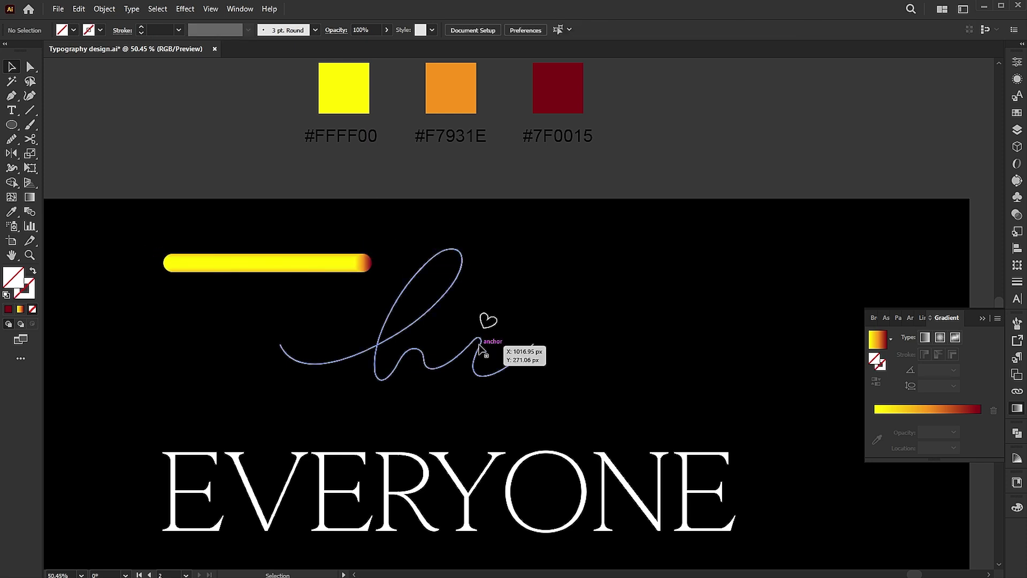
right_click(478, 349)
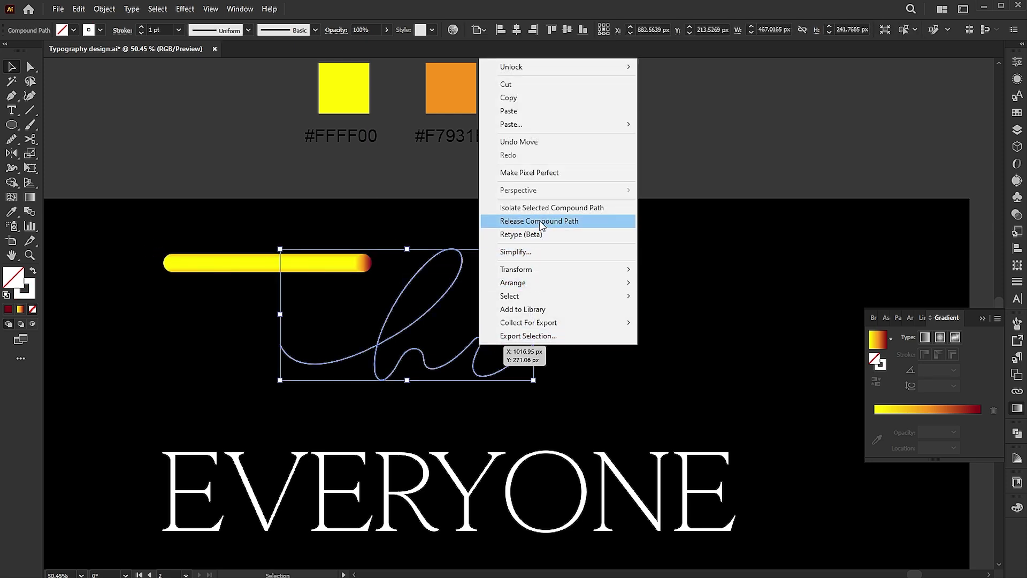
click(539, 221)
click(643, 286)
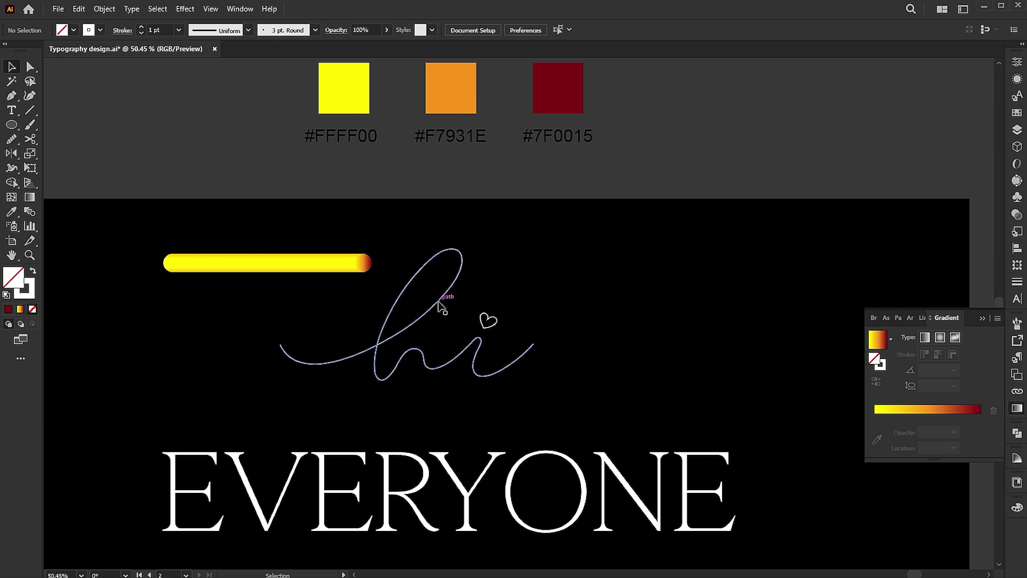
drag(316, 247, 420, 342)
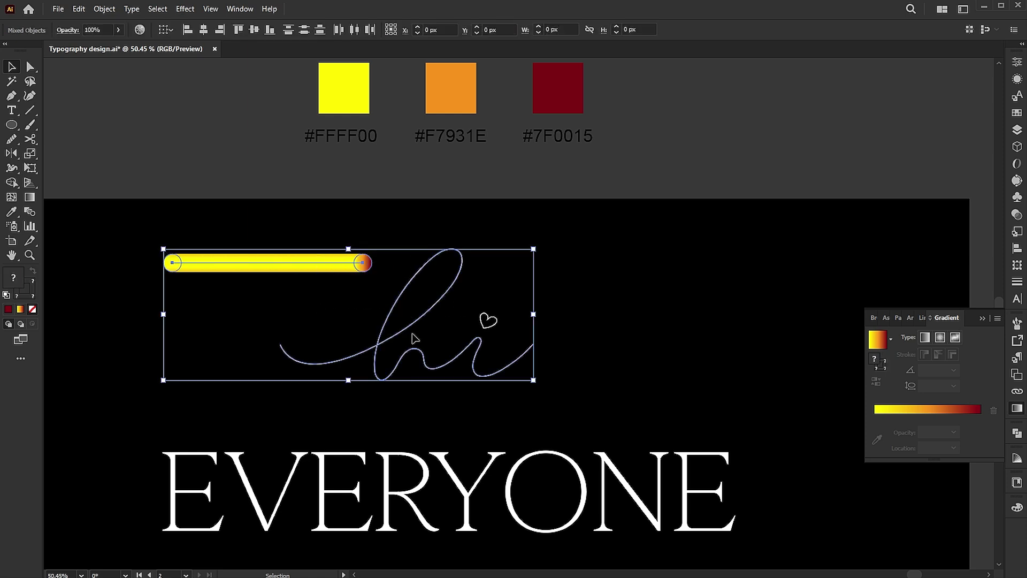
click(103, 10)
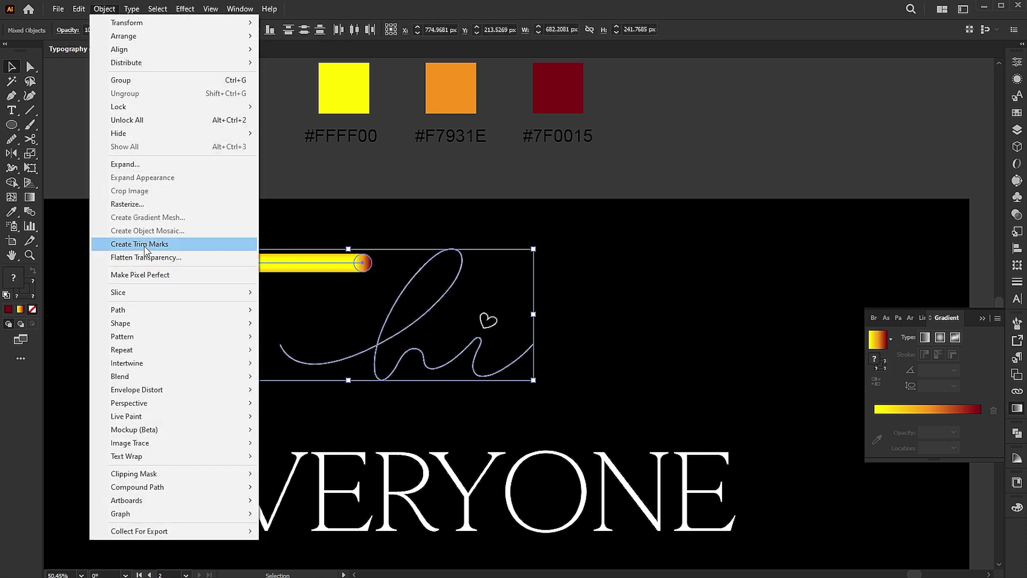
mouse_move(142, 376)
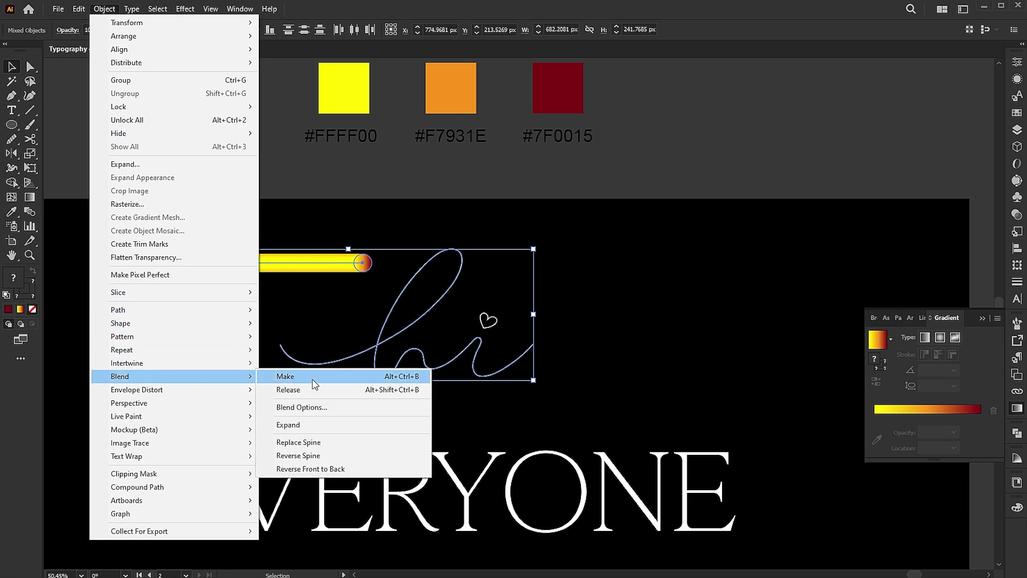
click(299, 442)
click(648, 326)
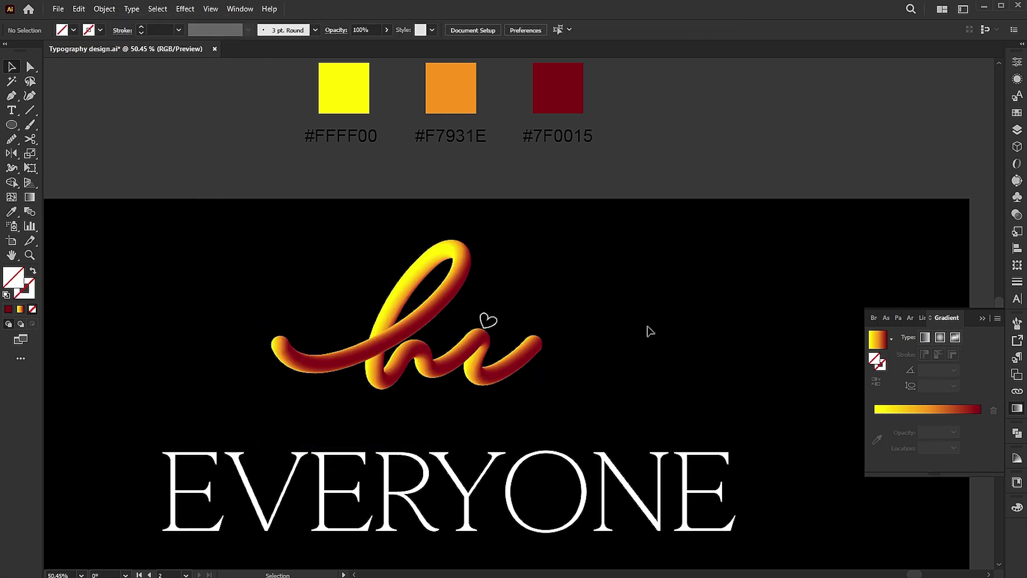
Fill the heart with the yellow-to-red gradient, remove its stroke, and enlarge it slightly
drag(497, 321, 644, 319)
key(z)
key(v)
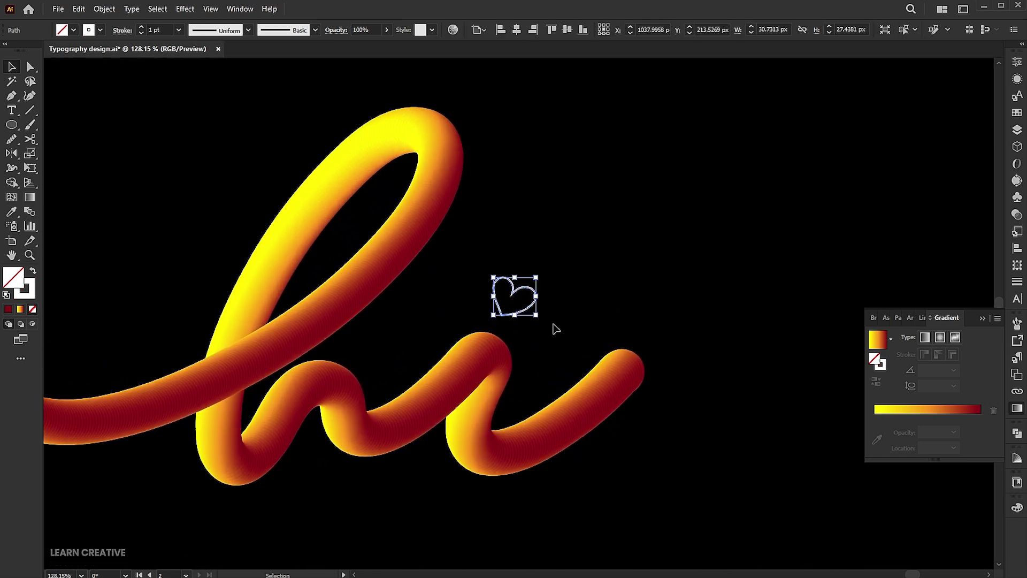
click(21, 307)
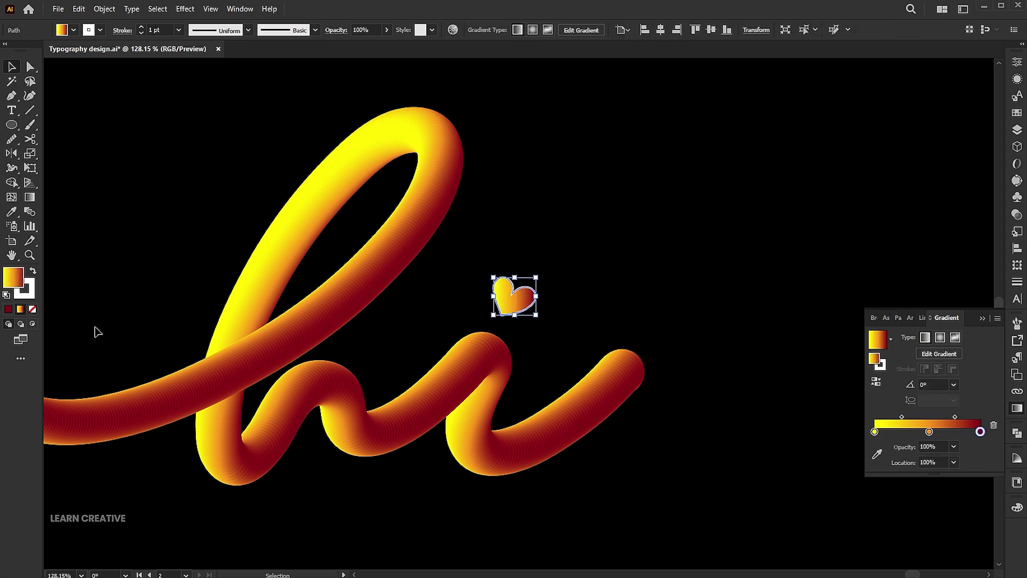
key(x)
click(32, 309)
key(x)
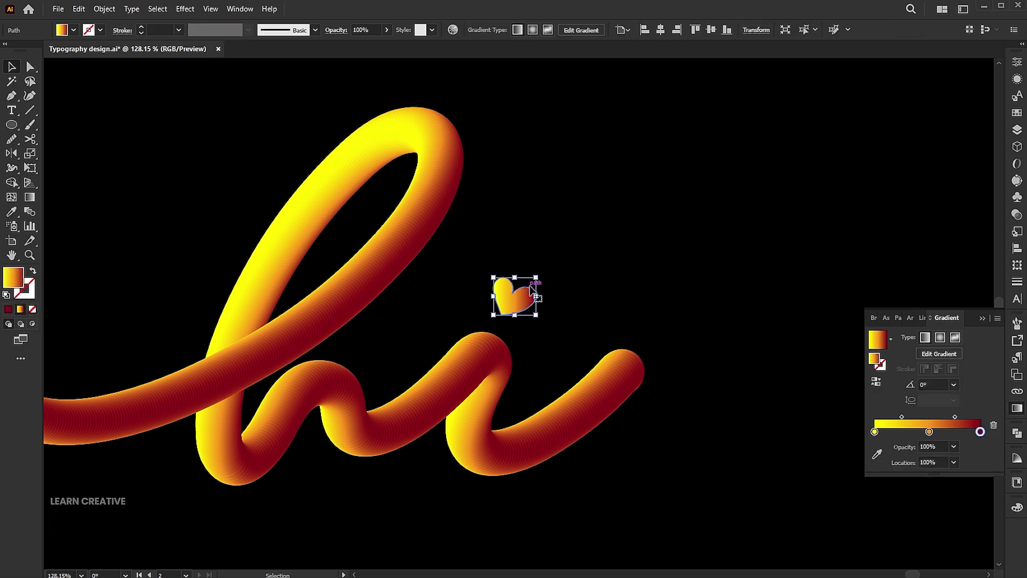
drag(537, 315, 548, 325)
Paste a copy of the heart in front, shrink it, and blend both hearts
scroll(575, 291, up, 5)
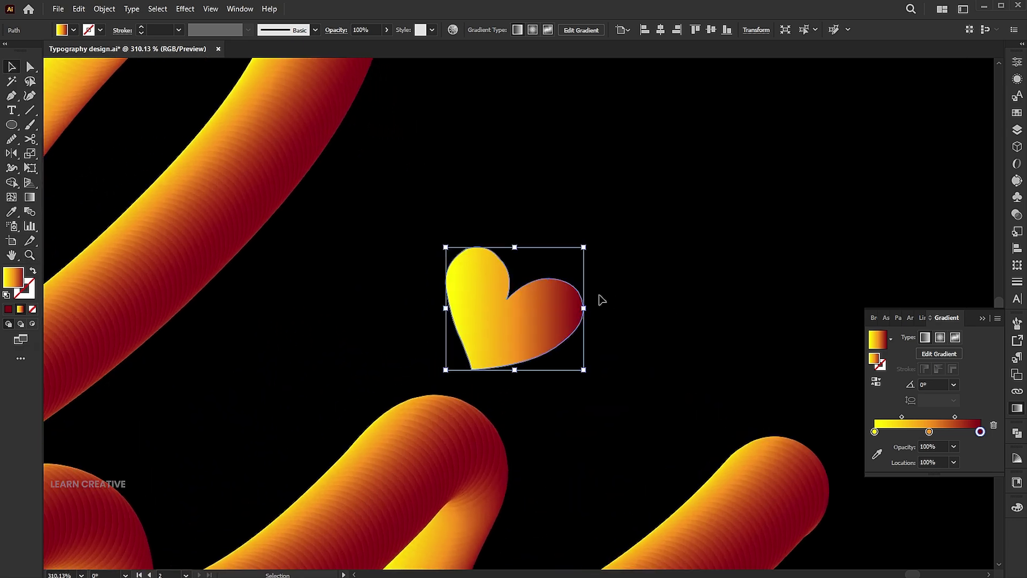
click(79, 9)
click(80, 66)
click(79, 9)
click(91, 92)
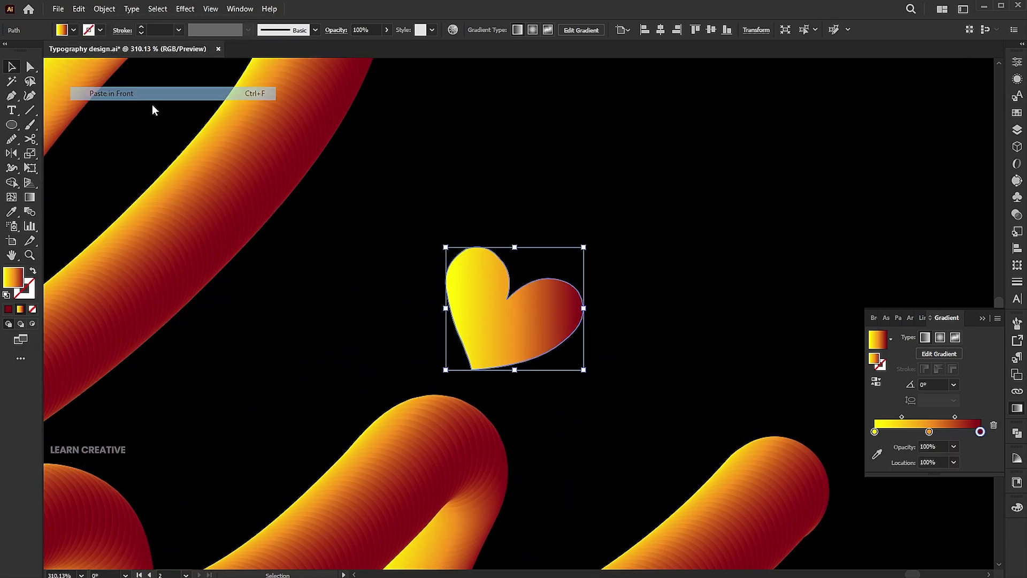
drag(584, 249, 508, 300)
drag(592, 221, 489, 341)
click(104, 9)
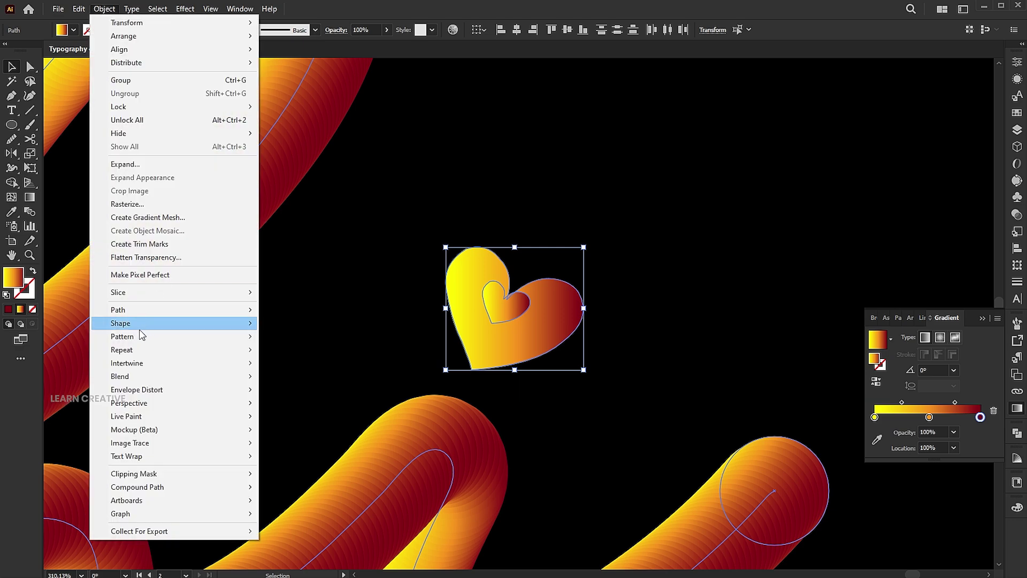
mouse_move(176, 376)
click(285, 376)
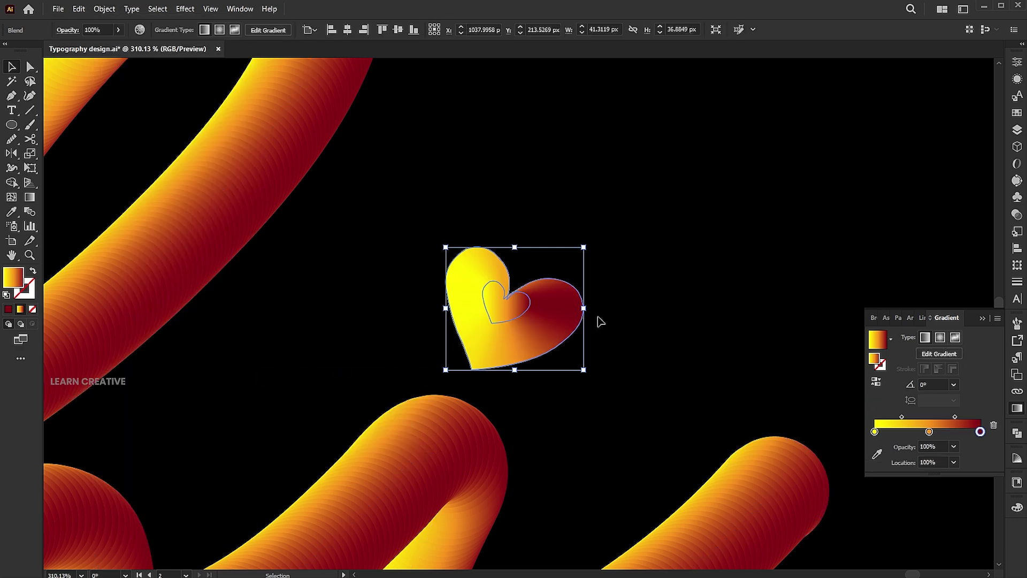
Shrink the inner heart a little more and zoom out to the whole artboard
click(706, 298)
key(a)
click(530, 295)
key(v)
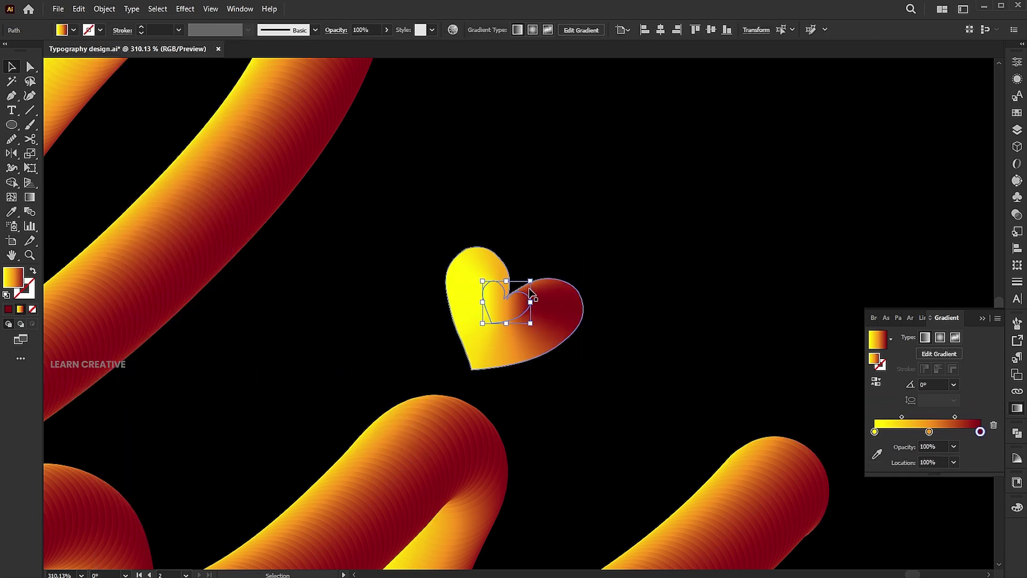
drag(528, 288, 522, 293)
click(564, 245)
key(z)
drag(591, 221, 343, 247)
drag(651, 277, 309, 243)
key(space)
key(v)
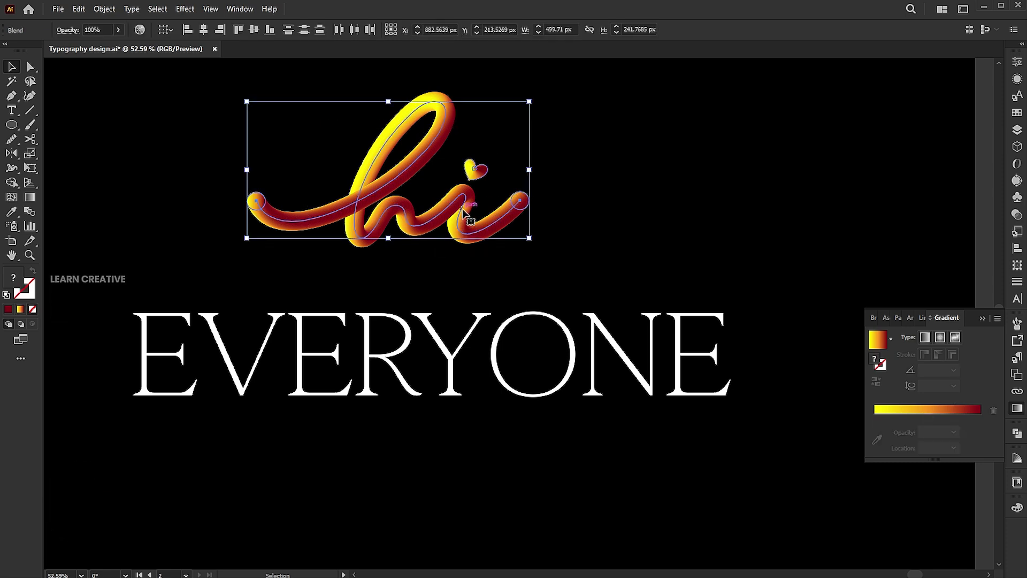
Move the tube 'hi' onto EVERYONE, enlarge it to about 676 × 327 px, and select both
drag(462, 229, 485, 406)
drag(554, 277, 601, 230)
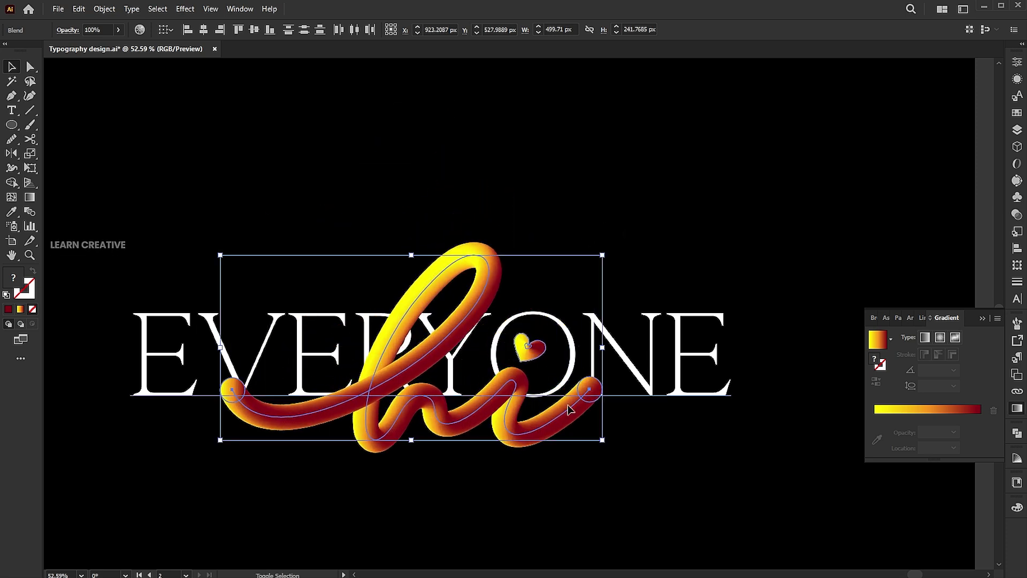
drag(557, 418, 554, 406)
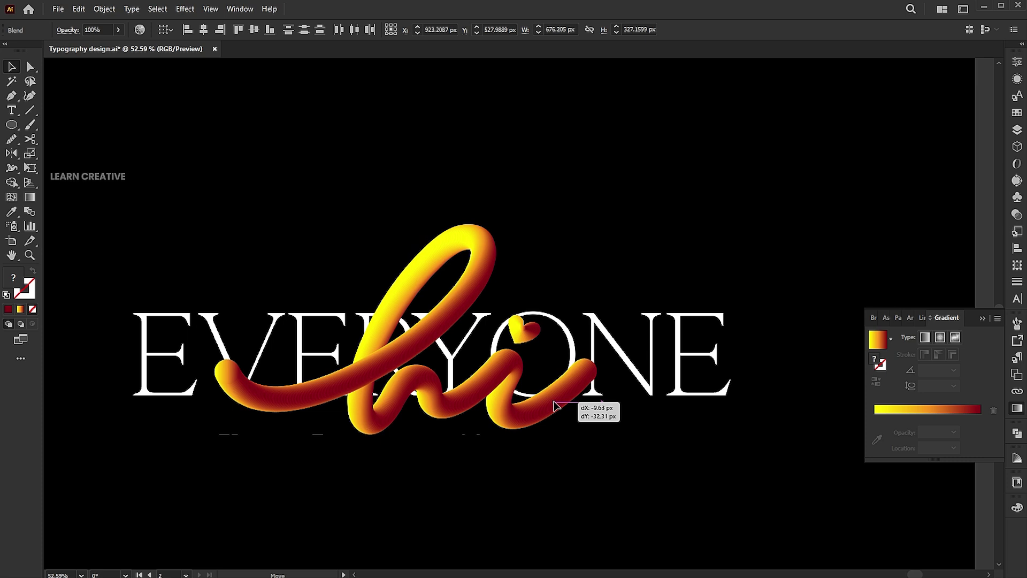
drag(554, 407, 554, 406)
click(662, 230)
drag(675, 164, 278, 471)
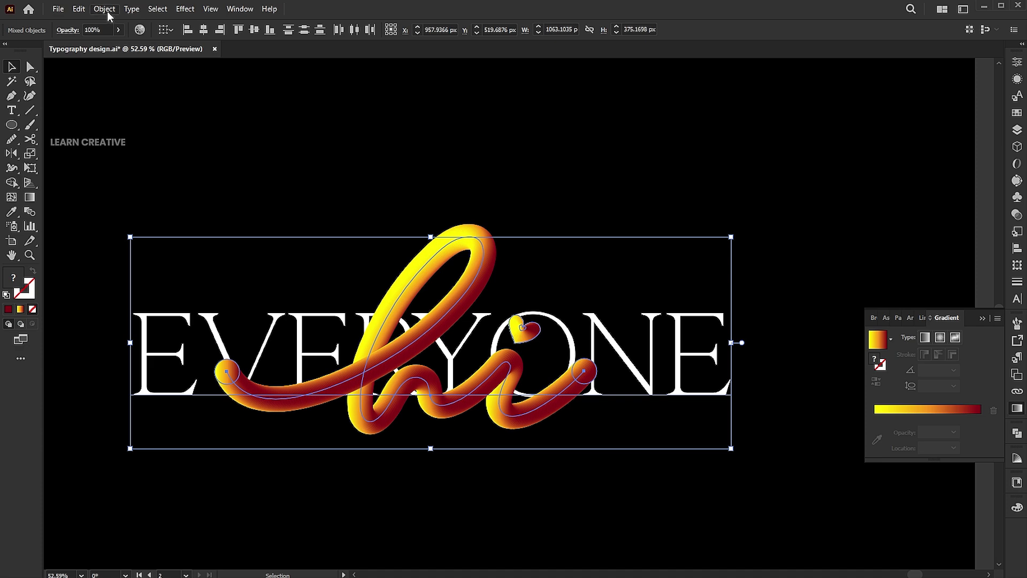